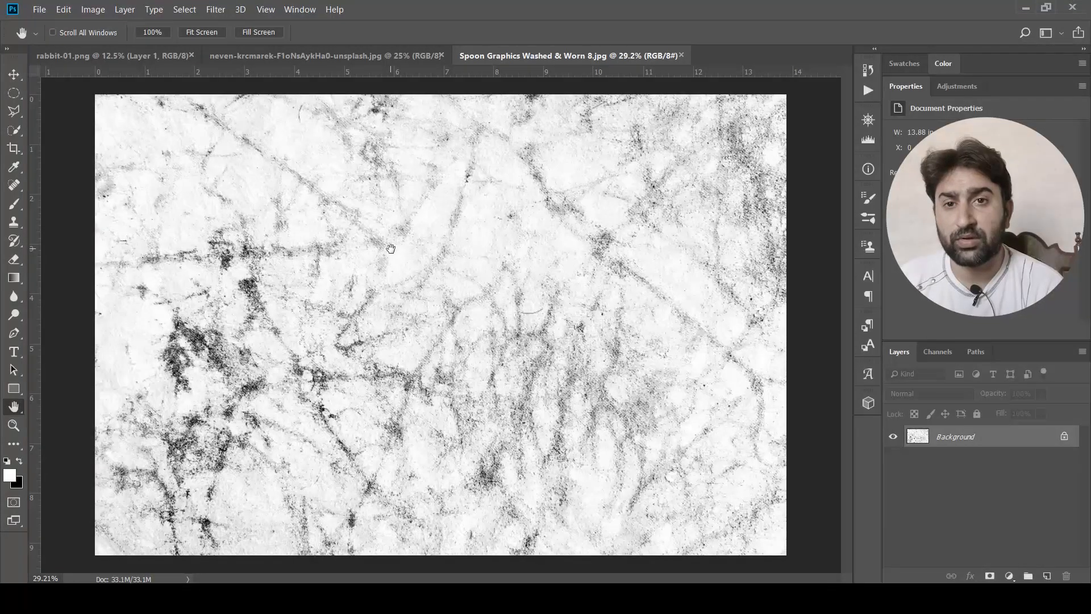
# Examine the grain of the Spoon Graphics Washed & Worn 8 texture at 100% and closer.
pyautogui.click(152, 33)
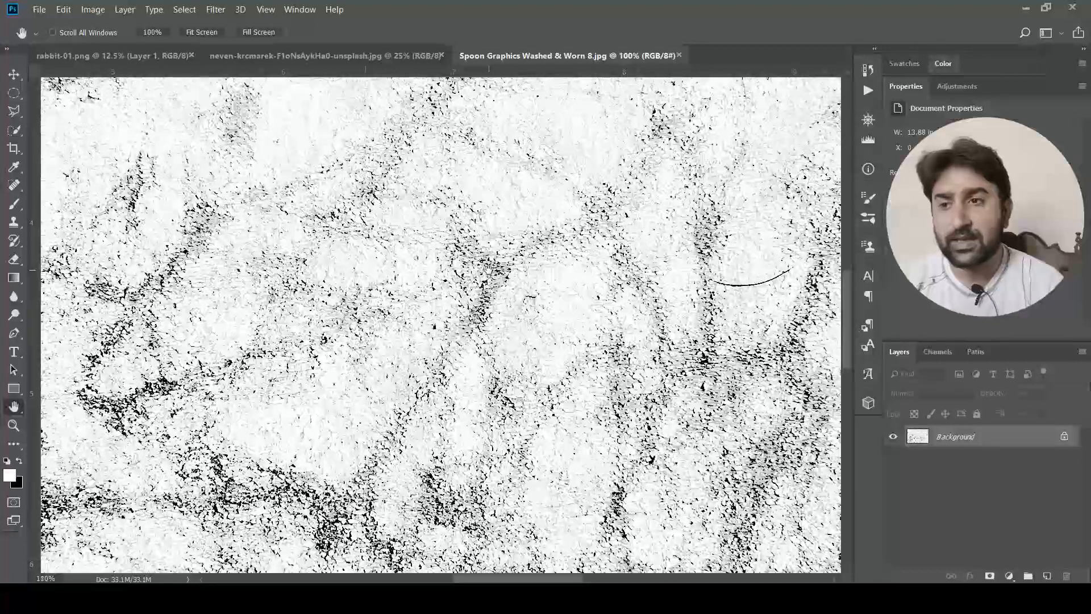
pyautogui.scroll(3, 488, 267)
pyautogui.moveTo(584, 330); pyautogui.dragTo(429, 229)
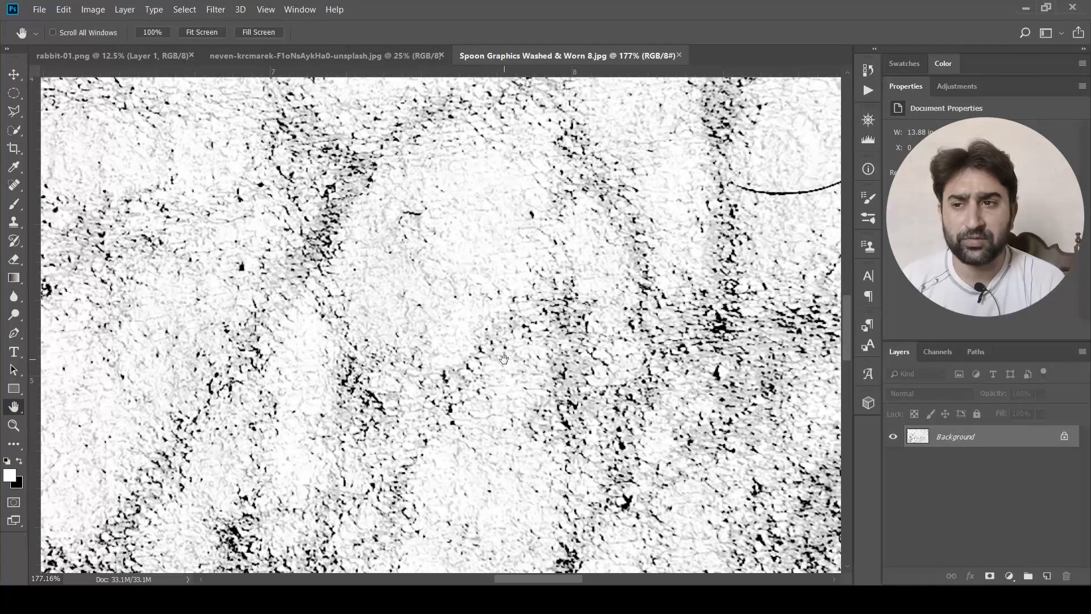
# Switch to Illustrator and examine the specks of the middle-row, second-column texture in the Vector-Grunge-Textures document at high magnification.
pyautogui.click(244, 600)
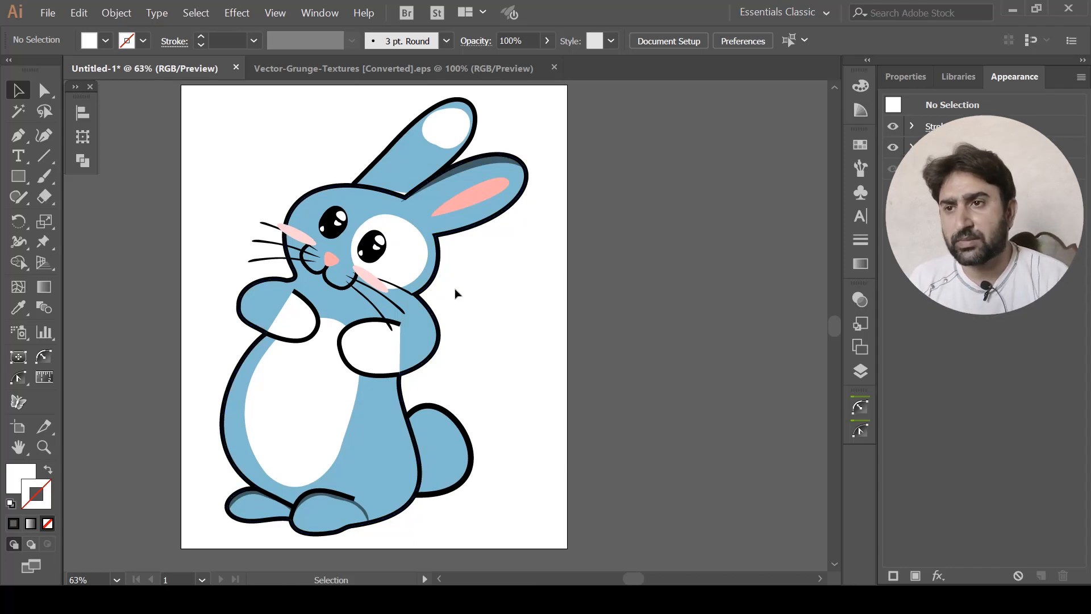
pyautogui.click(351, 75)
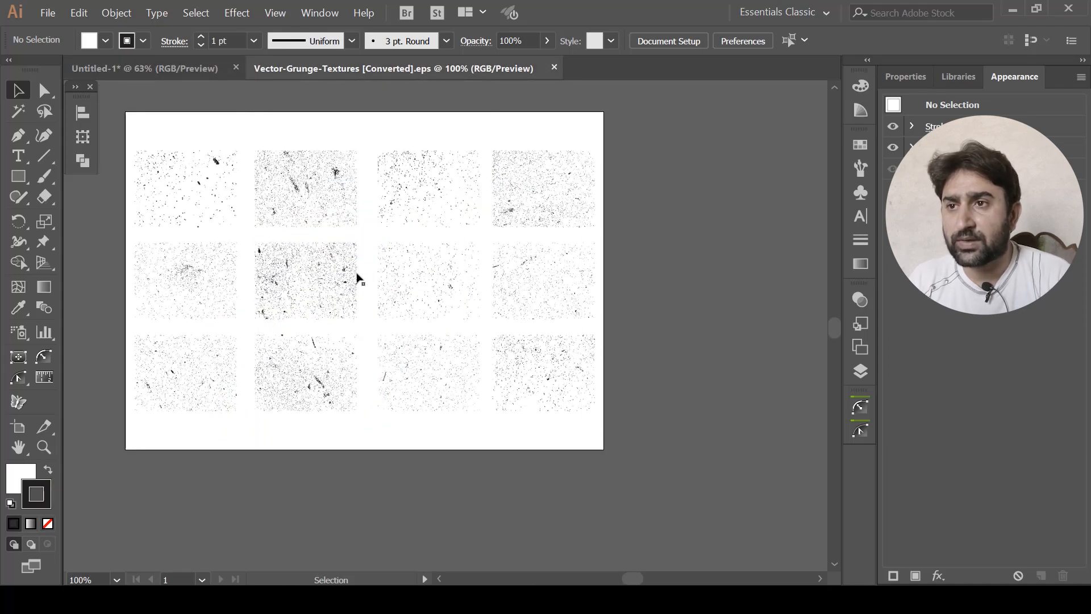
pyautogui.click(349, 285)
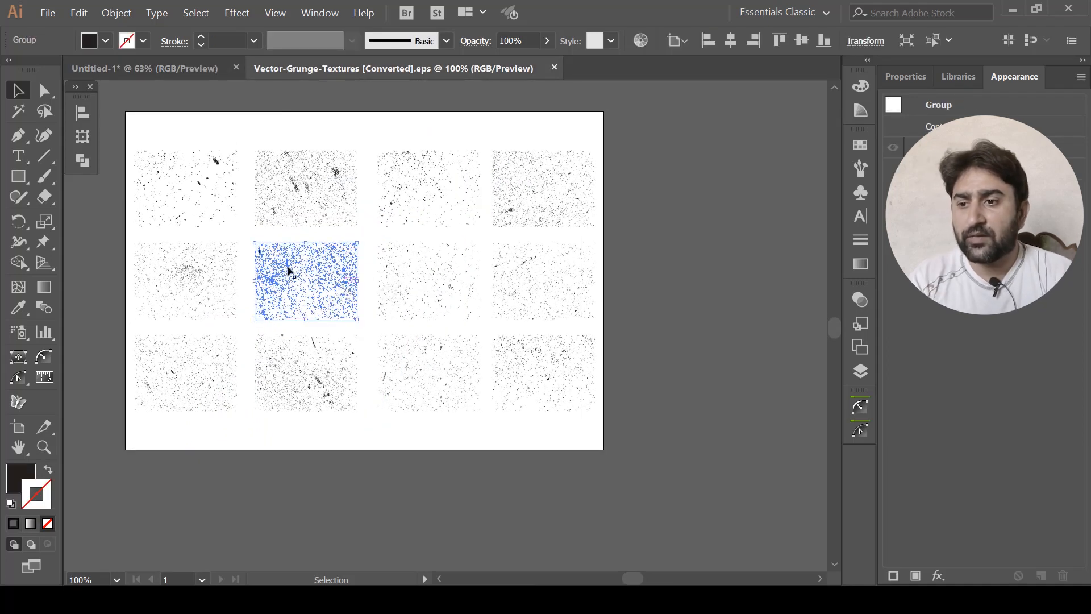
pyautogui.scroll(4, 288, 271)
pyautogui.click(142, 332)
pyautogui.scroll(3, 173, 329)
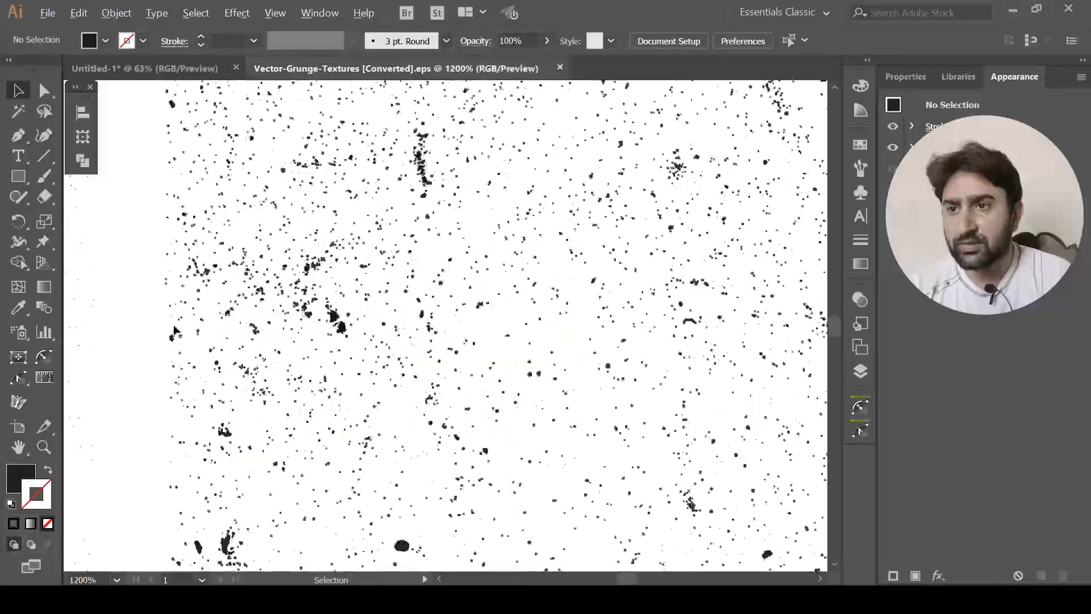
pyautogui.moveTo(621, 336); pyautogui.dragTo(384, 432)
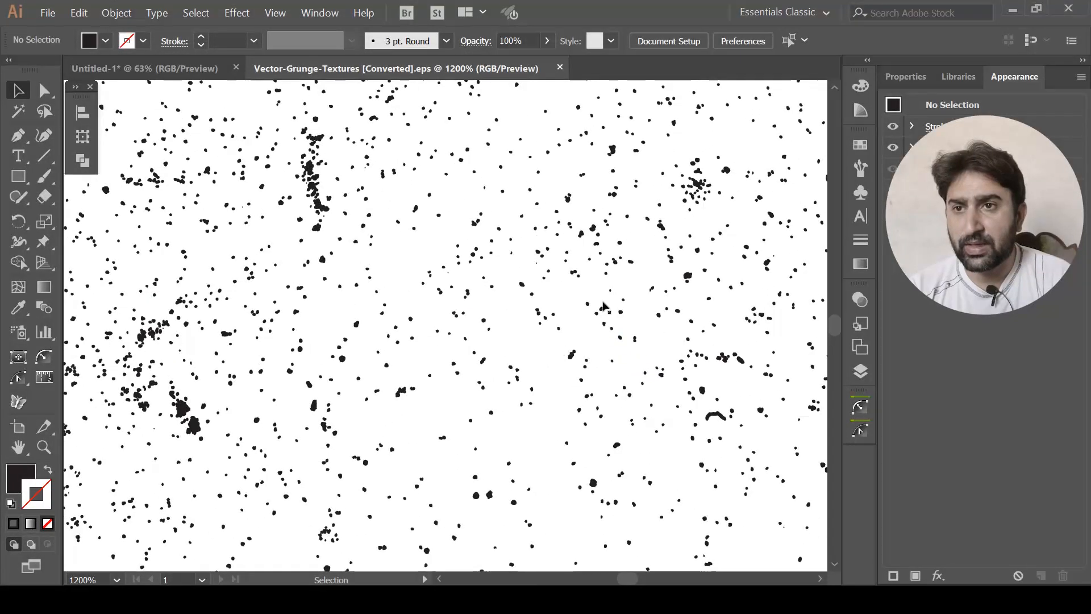
pyautogui.moveTo(547, 347); pyautogui.dragTo(460, 400)
pyautogui.scroll(3, 559, 262)
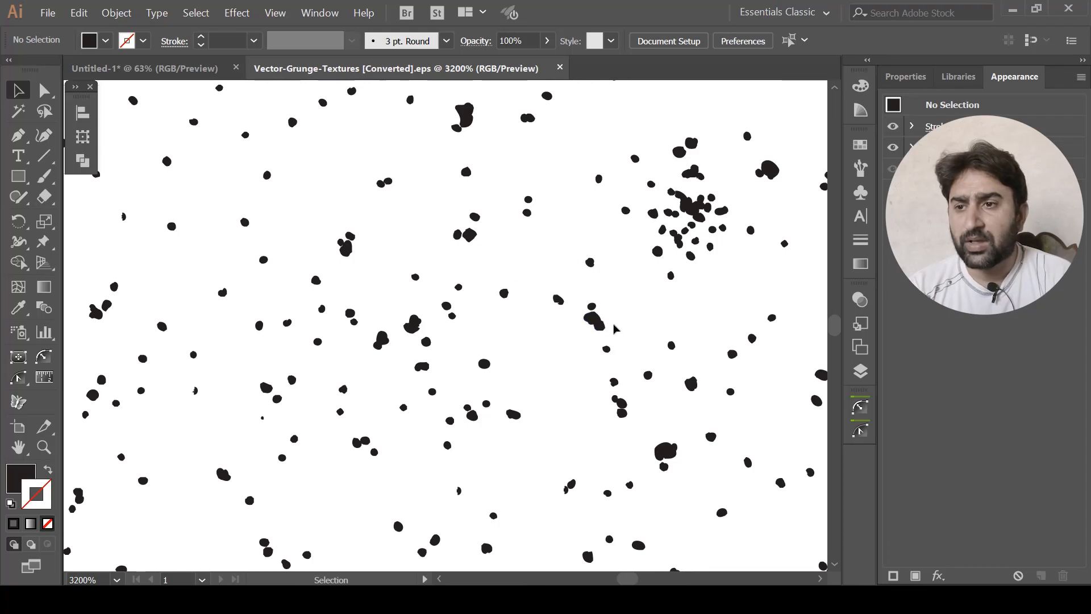
pyautogui.scroll(-8, 459, 262)
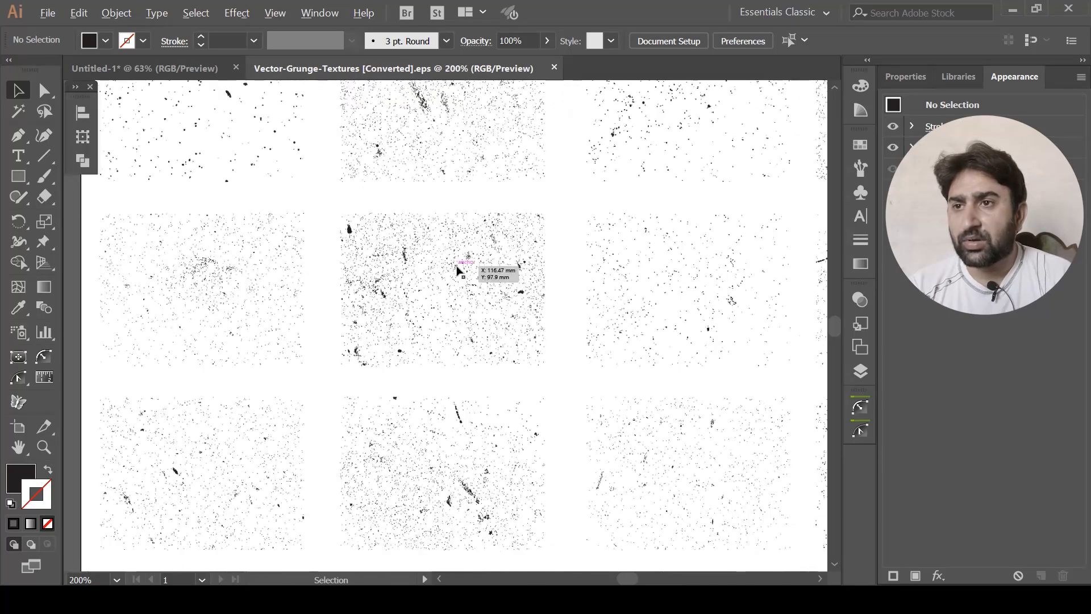
# Bring the middle-row, second-column grunge texture into the Untitled-1 rabbit document and enlarge it across the rabbit.
pyautogui.moveTo(459, 271); pyautogui.dragTo(419, 335)
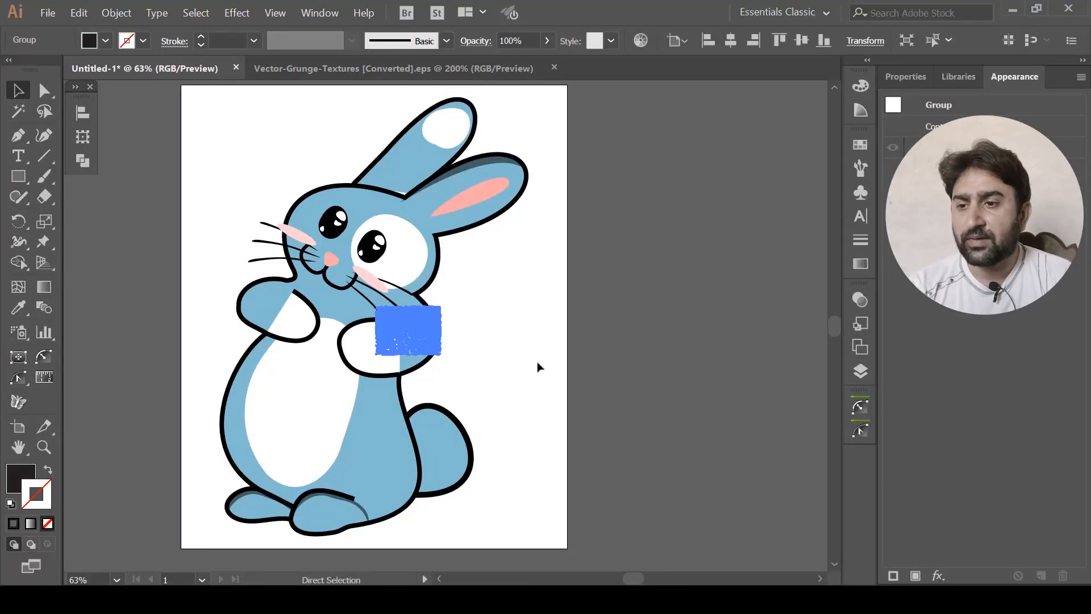
pyautogui.hotkey('ctrl', 't')
pyautogui.moveTo(445, 354); pyautogui.dragTo(617, 401)
pyautogui.hotkey('ctrl', 't')
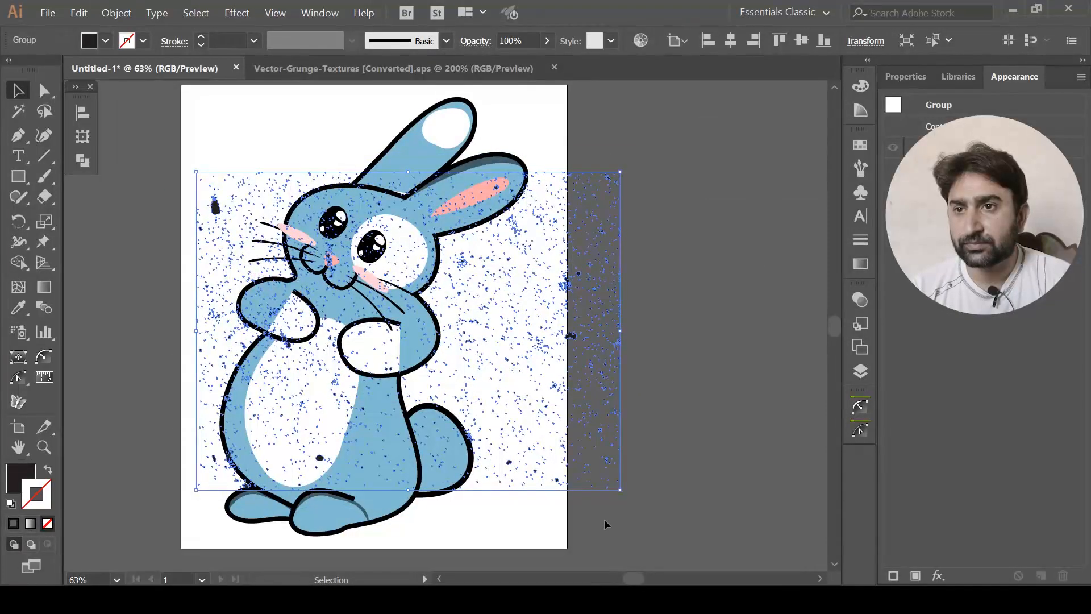
# Rotate the grunge texture a quarter turn to portrait, then enlarge and reposition it to cover the rabbit artboard.
pyautogui.moveTo(624, 506); pyautogui.dragTo(265, 564)
pyautogui.scroll(-1, 549, 441)
pyautogui.moveTo(492, 383); pyautogui.dragTo(459, 357)
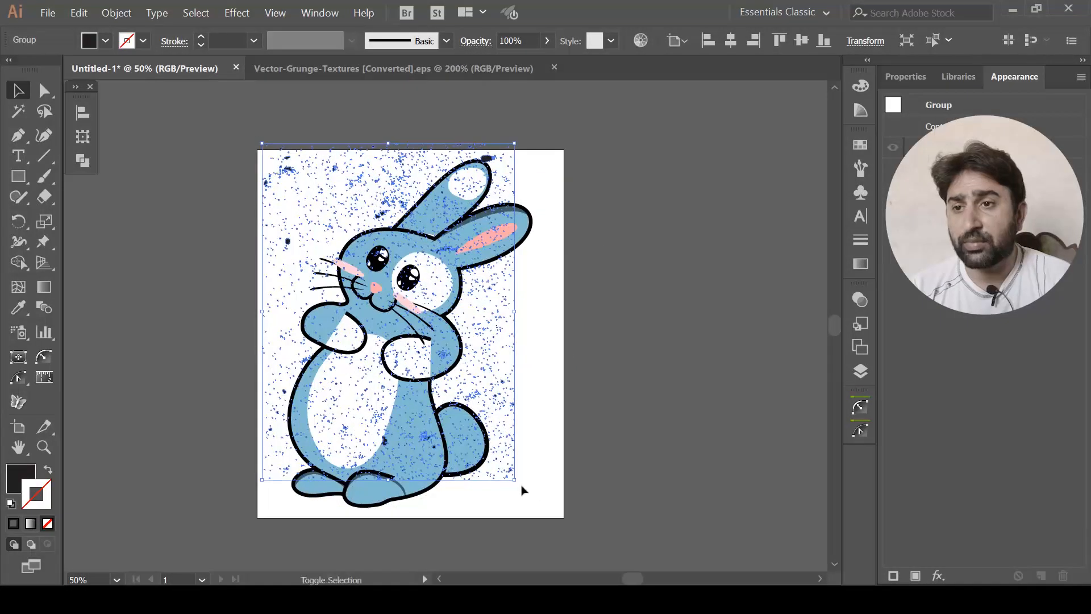
pyautogui.moveTo(514, 483); pyautogui.dragTo(575, 526)
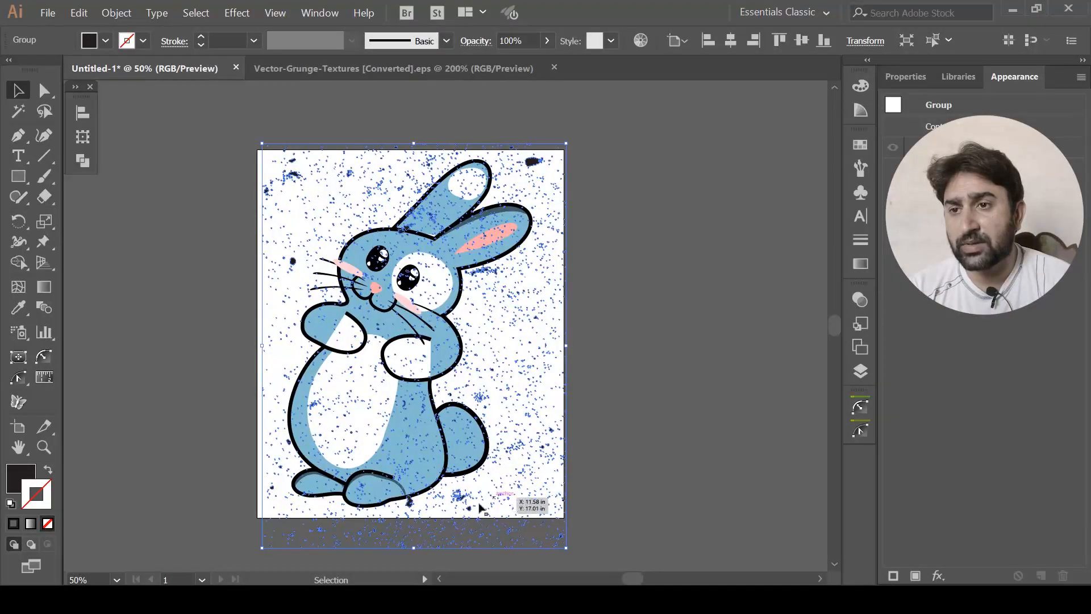
pyautogui.moveTo(470, 512); pyautogui.dragTo(464, 498)
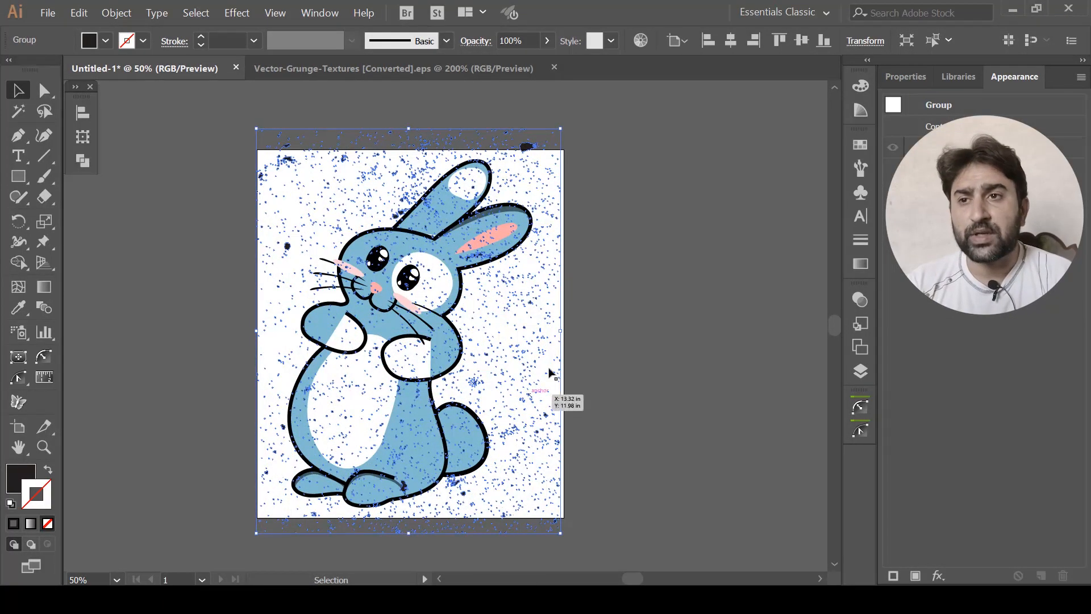
pyautogui.click(612, 346)
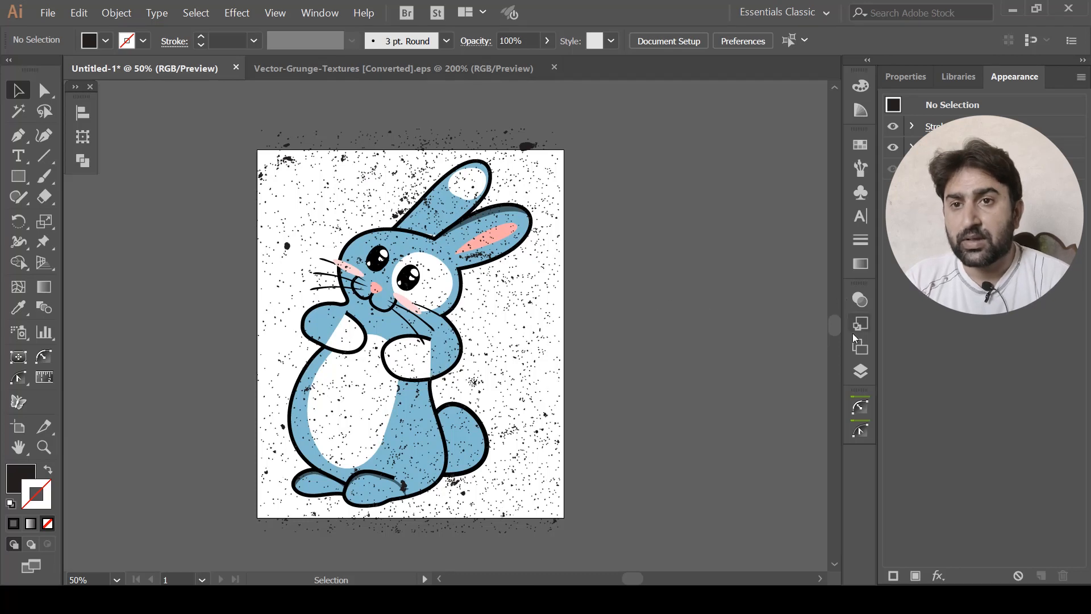
# Draw an artboard-sized rectangle with the texture group hidden, stack it between the texture and the rabbit, and show the texture again.
pyautogui.click(861, 371)
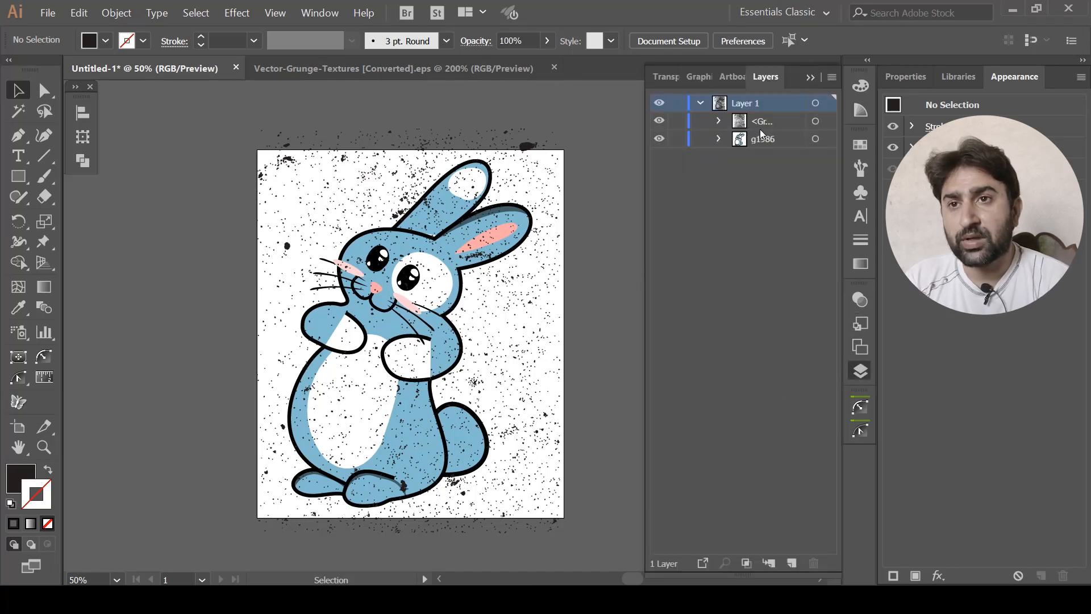
pyautogui.click(659, 120)
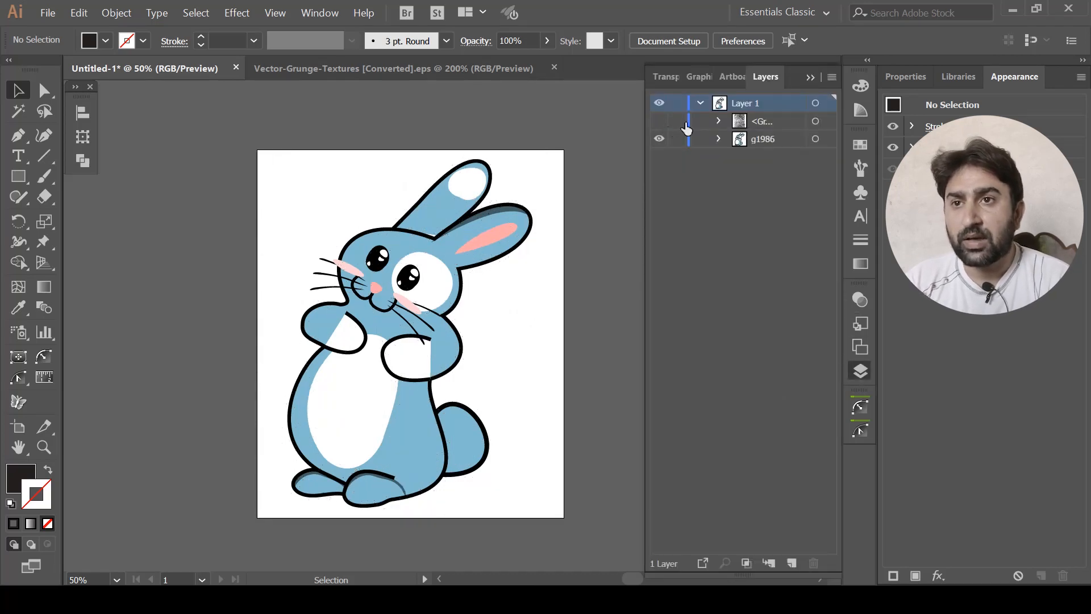
pyautogui.press('m')
pyautogui.moveTo(253, 151); pyautogui.dragTo(565, 518)
pyautogui.click(758, 125)
pyautogui.moveTo(758, 129); pyautogui.dragTo(760, 145)
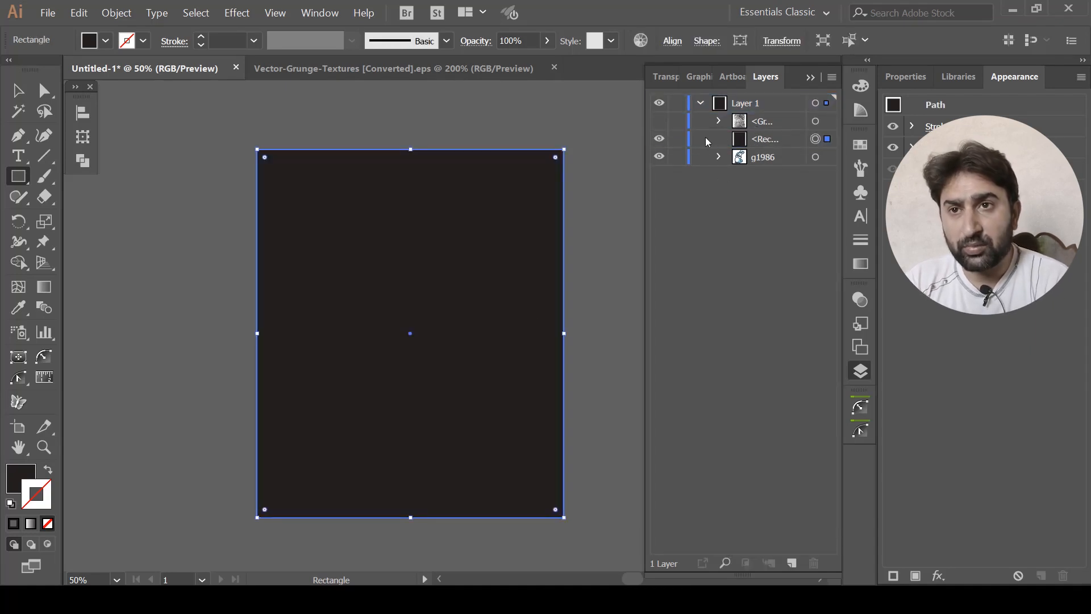
pyautogui.click(659, 120)
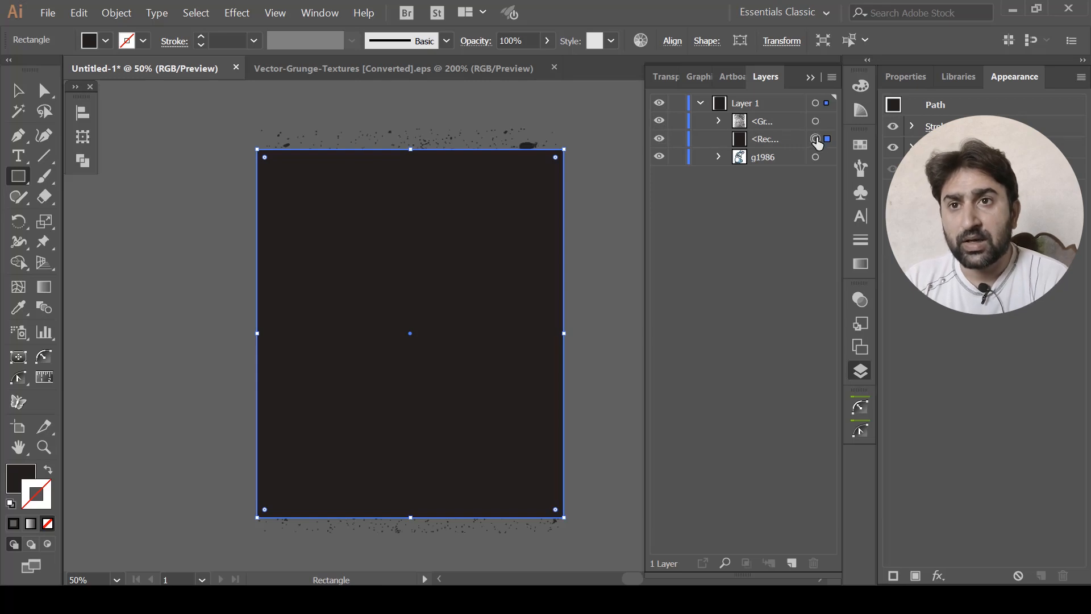
# Fill the rectangle with white (FFFFFF) and group it with the grunge texture.
pyautogui.click(861, 85)
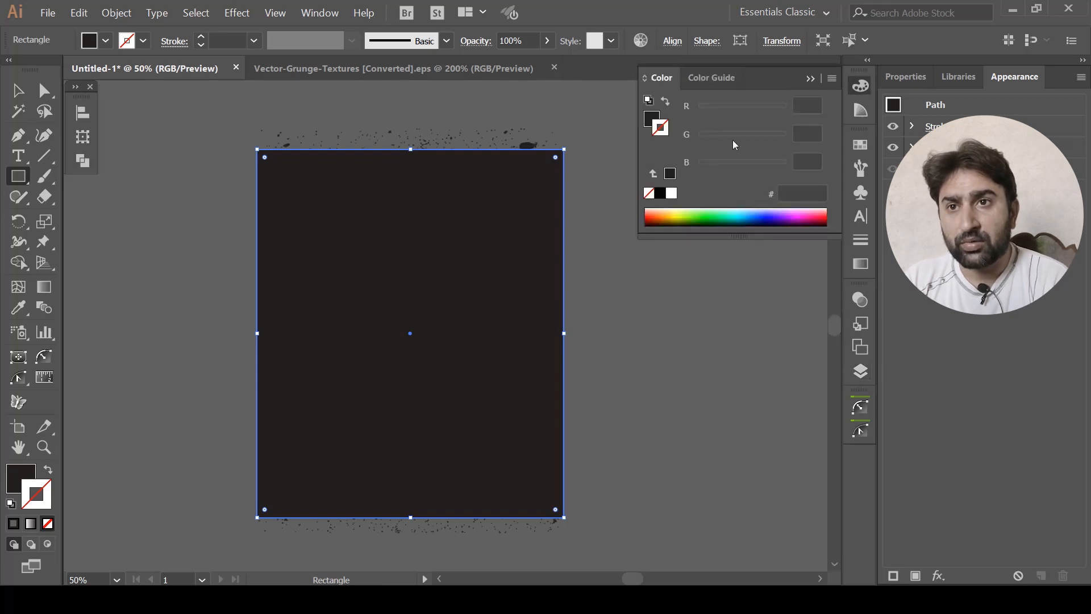
pyautogui.click(672, 193)
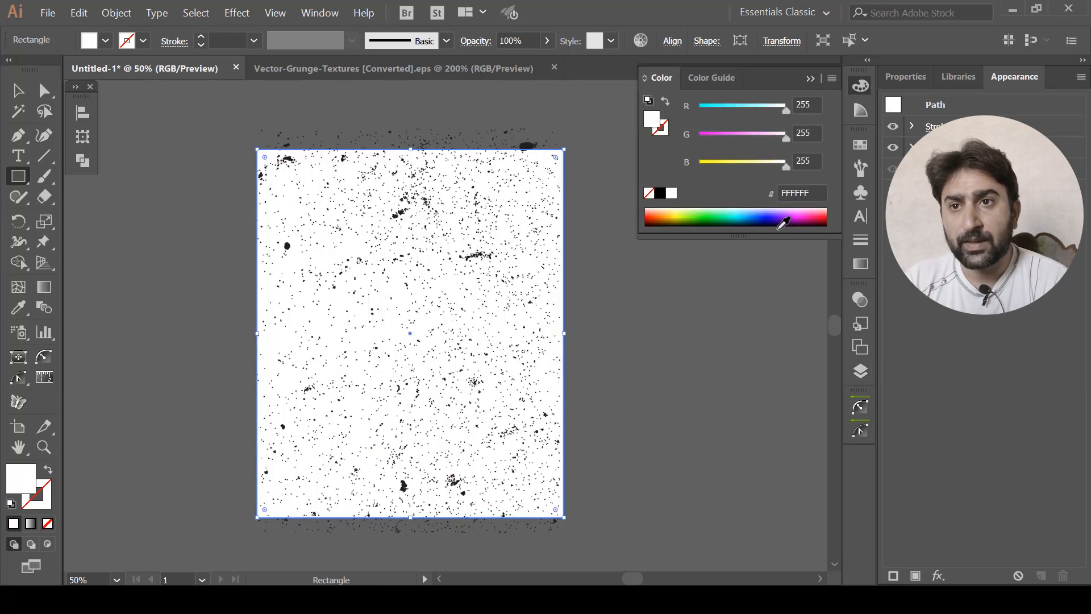
pyautogui.click(860, 370)
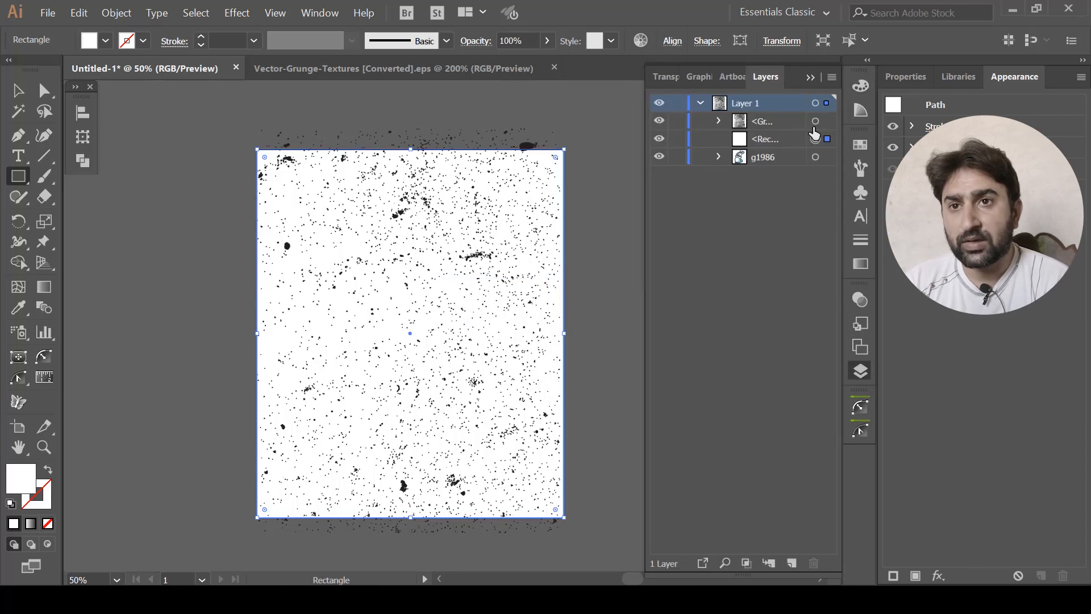
pyautogui.click(815, 122)
pyautogui.keyDown('shift'); pyautogui.click(815, 139); pyautogui.keyUp('shift')
pyautogui.hotkey('ctrl', 'g')
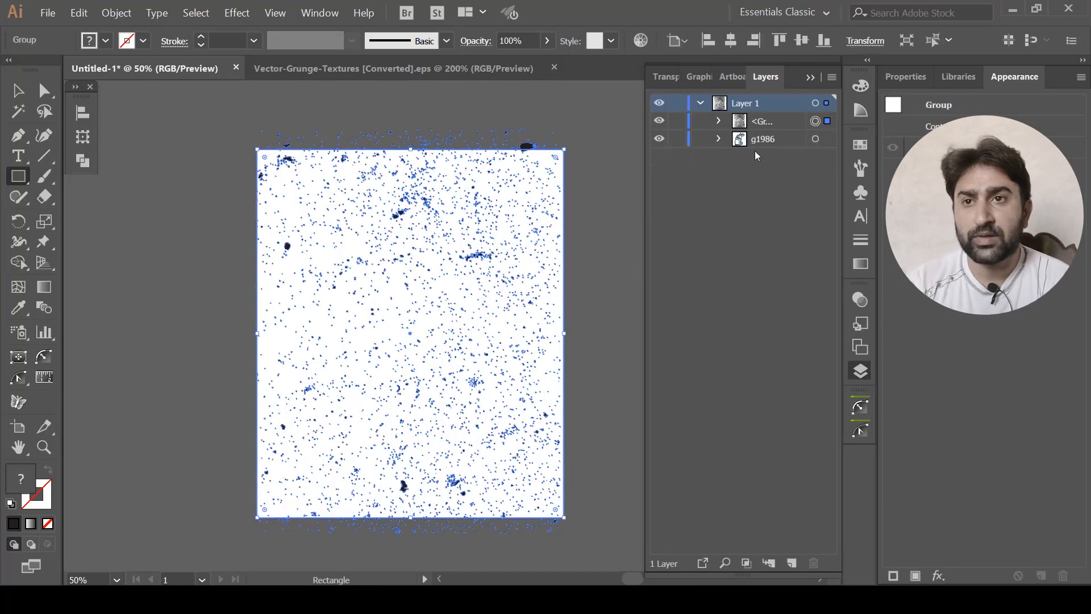
pyautogui.press('v')
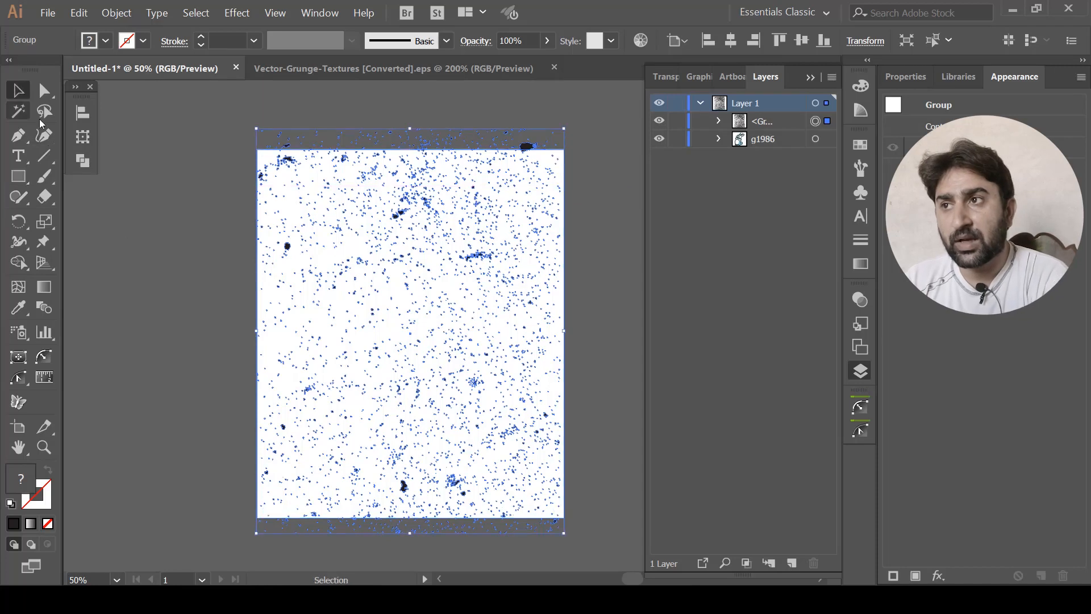
pyautogui.click(597, 245)
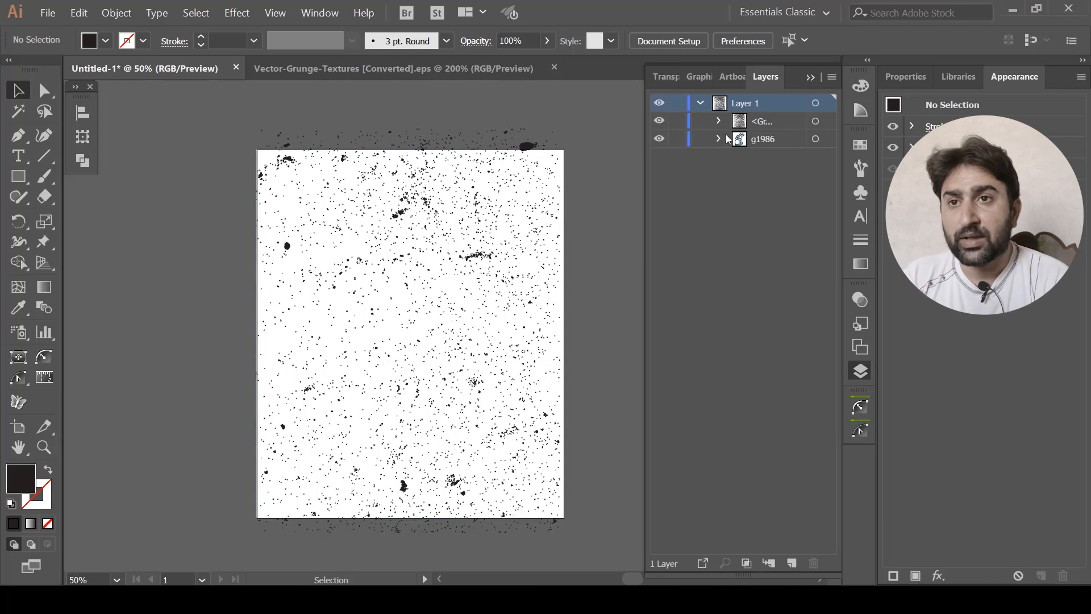
# Select the texture group and the rabbit artwork and make an opacity mask from them, then inspect the masked rabbit up close.
pyautogui.click(827, 103)
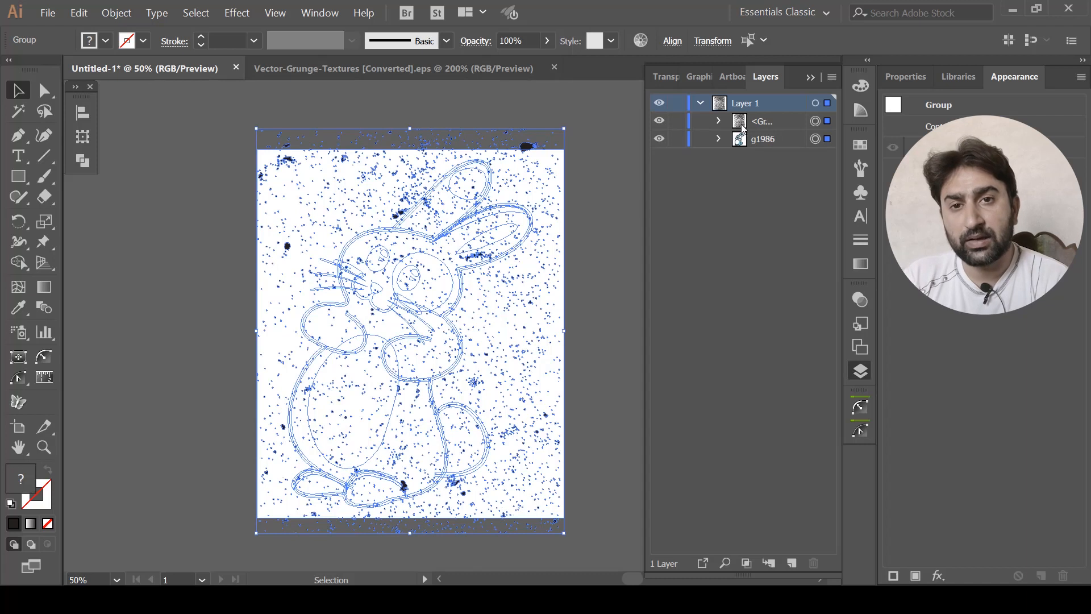
pyautogui.click(860, 300)
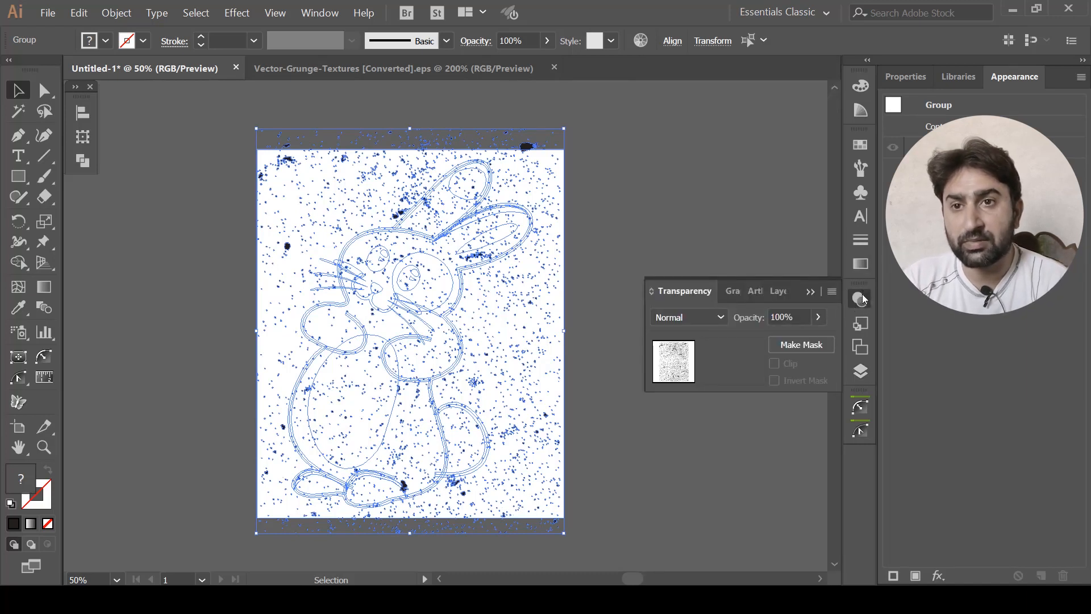
pyautogui.click(862, 299)
pyautogui.click(332, 17)
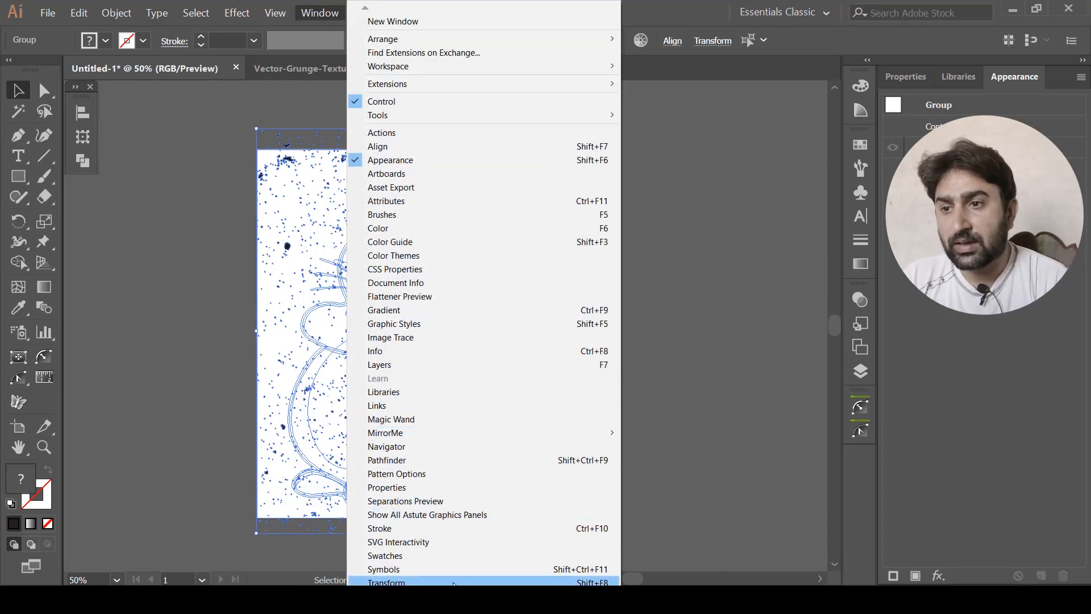
pyautogui.moveTo(414, 606)
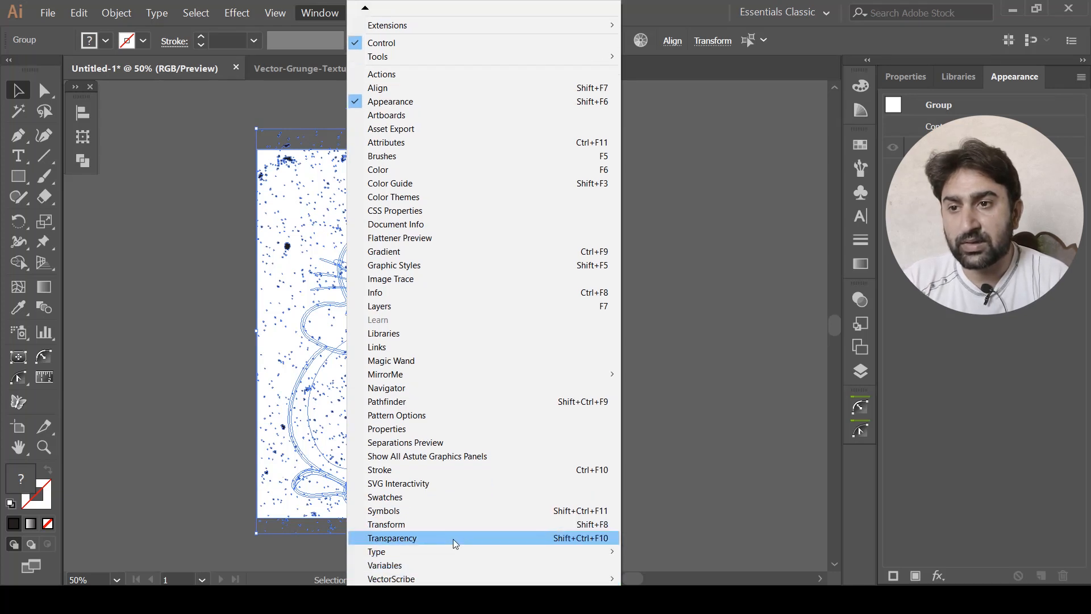
pyautogui.click(455, 543)
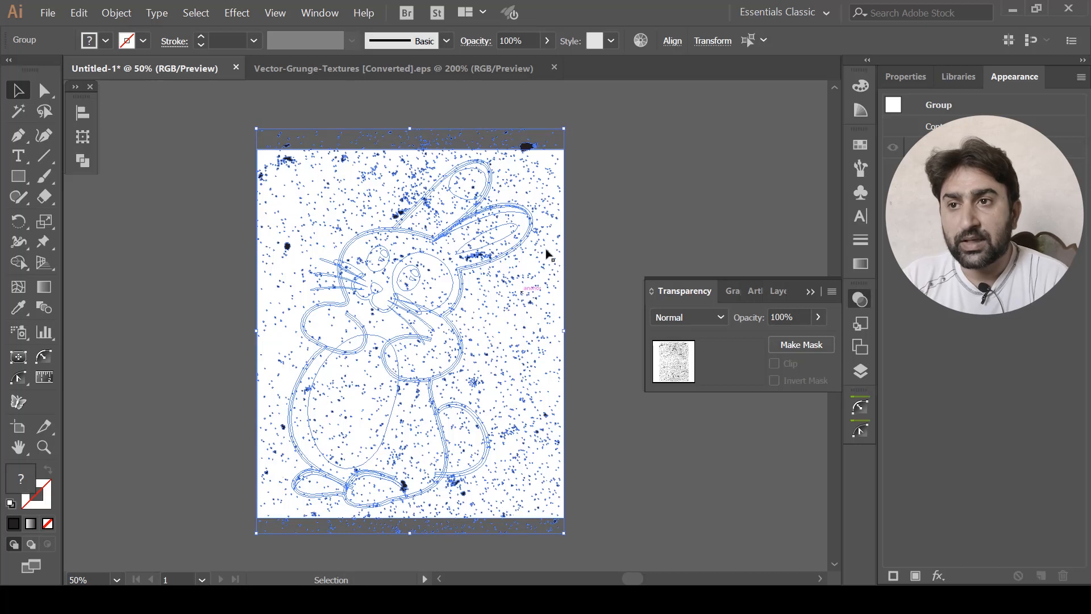
pyautogui.click(861, 373)
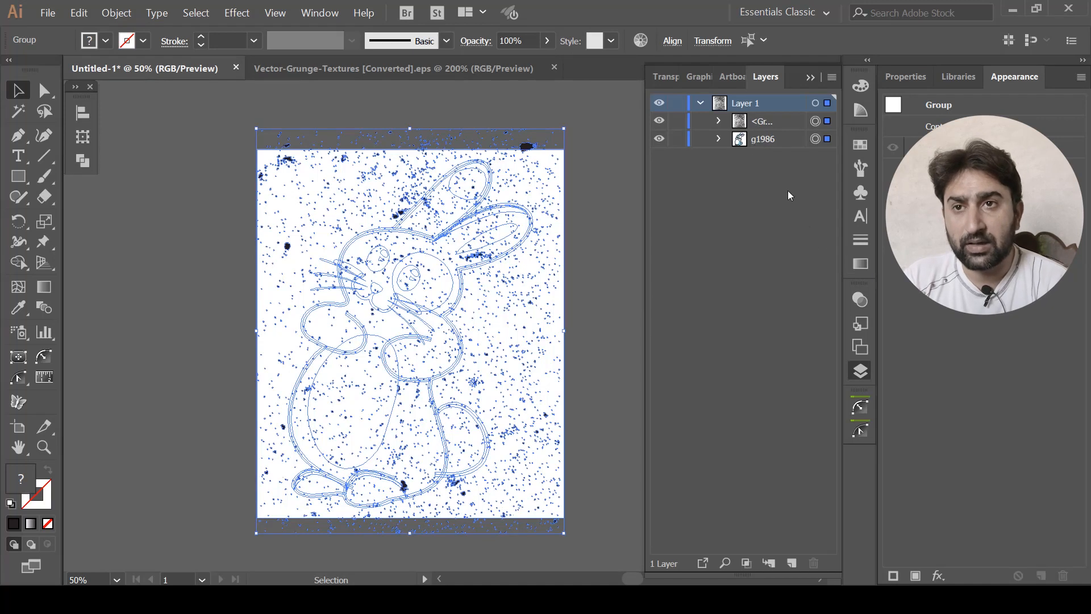
pyautogui.click(862, 302)
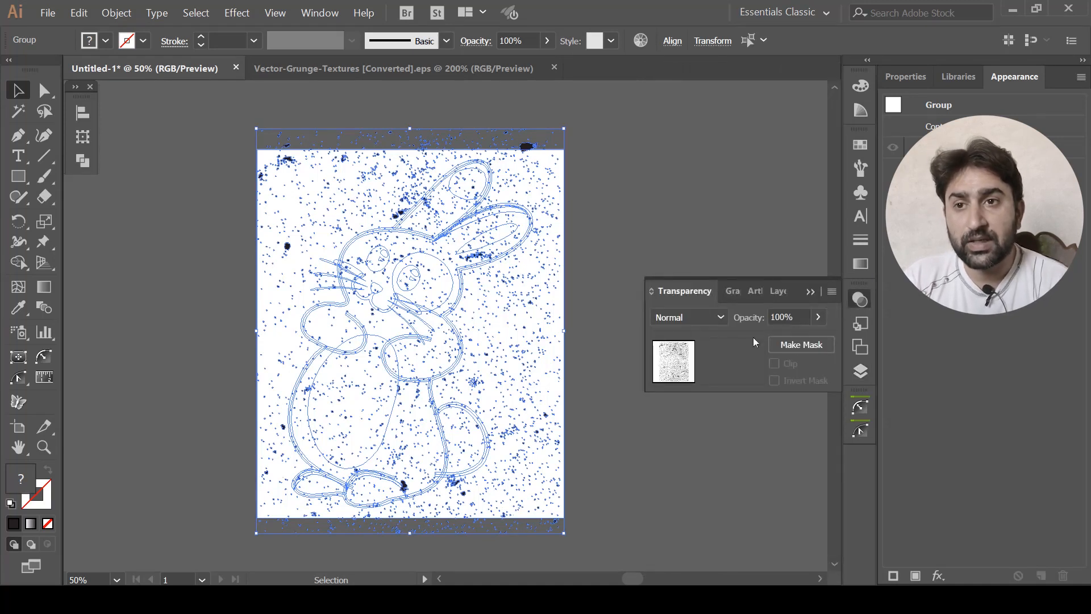
pyautogui.click(801, 347)
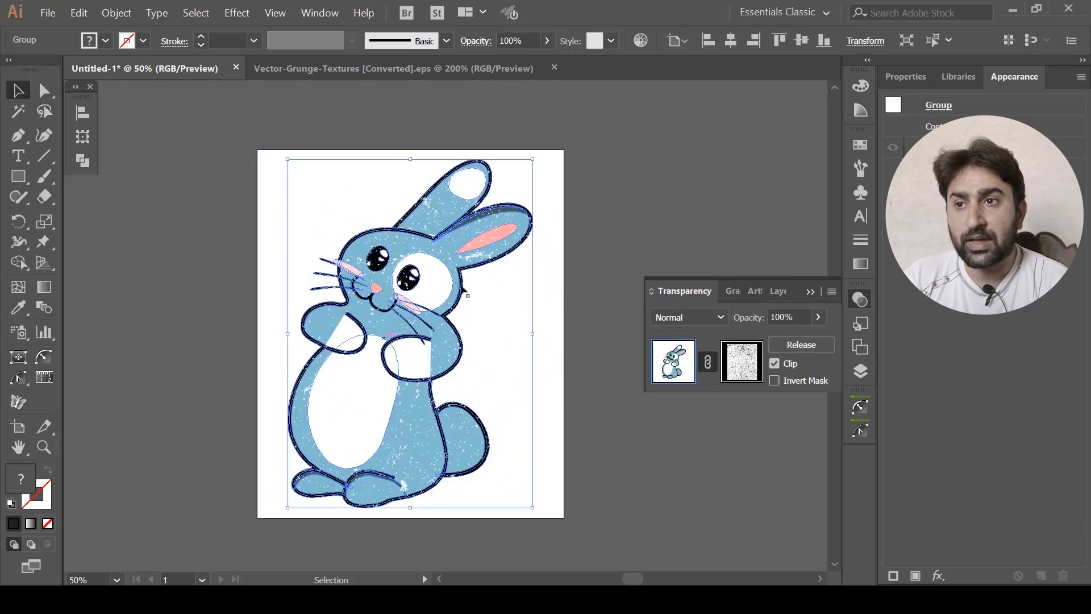
pyautogui.click(577, 317)
pyautogui.scroll(2, 407, 200)
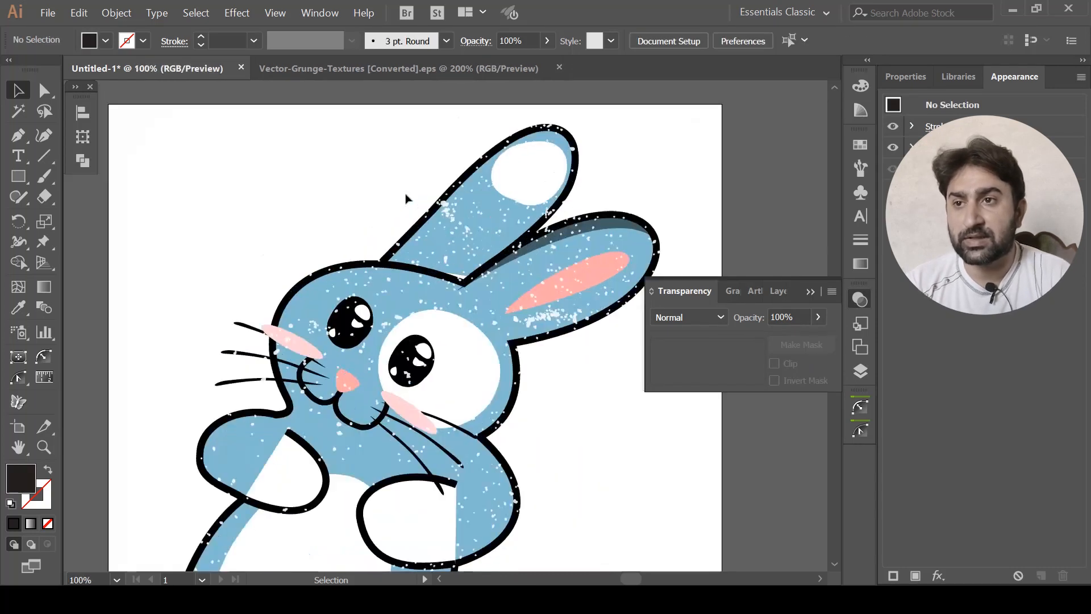
pyautogui.scroll(2, 382, 269)
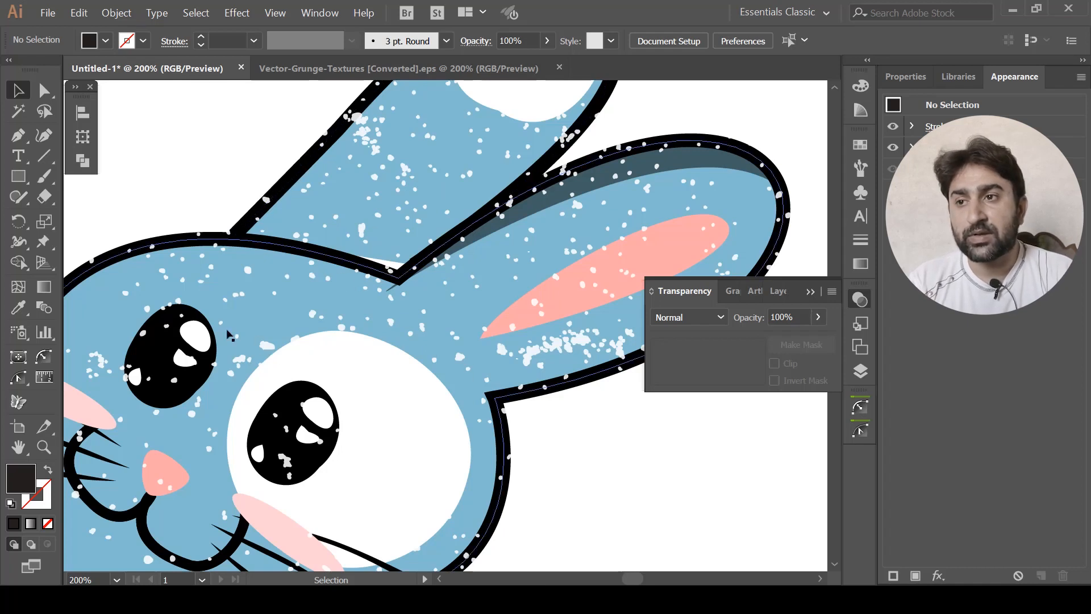
# Look over the grunge-masked rabbit across the whole artboard, from the ears down to the body.
pyautogui.scroll(-2, 428, 347)
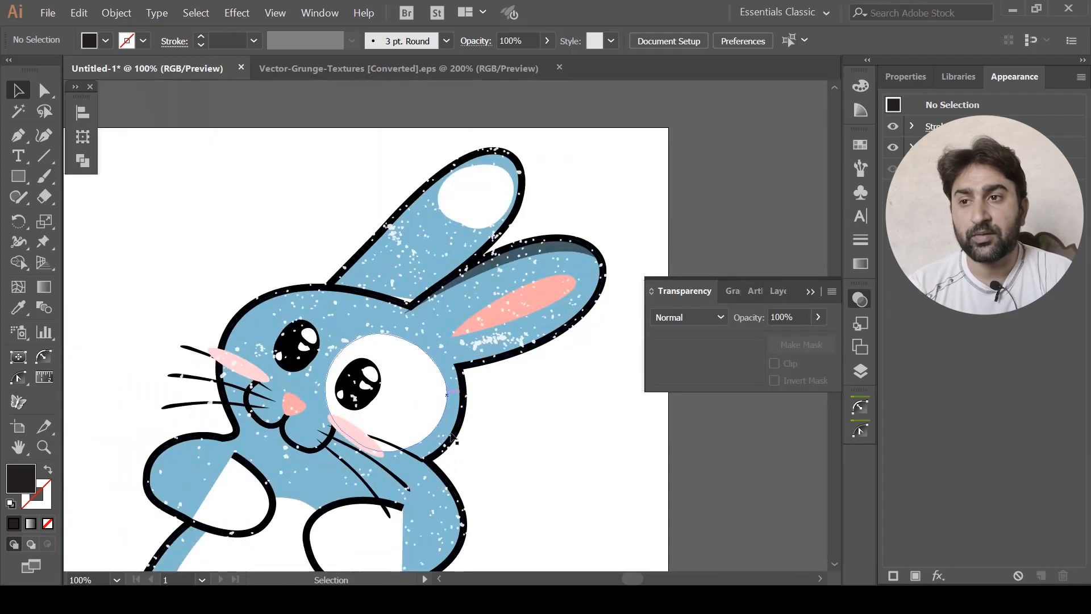
pyautogui.scroll(-3, 545, 459)
pyautogui.moveTo(536, 478); pyautogui.dragTo(484, 343)
pyautogui.scroll(2, 484, 343)
pyautogui.click(484, 343)
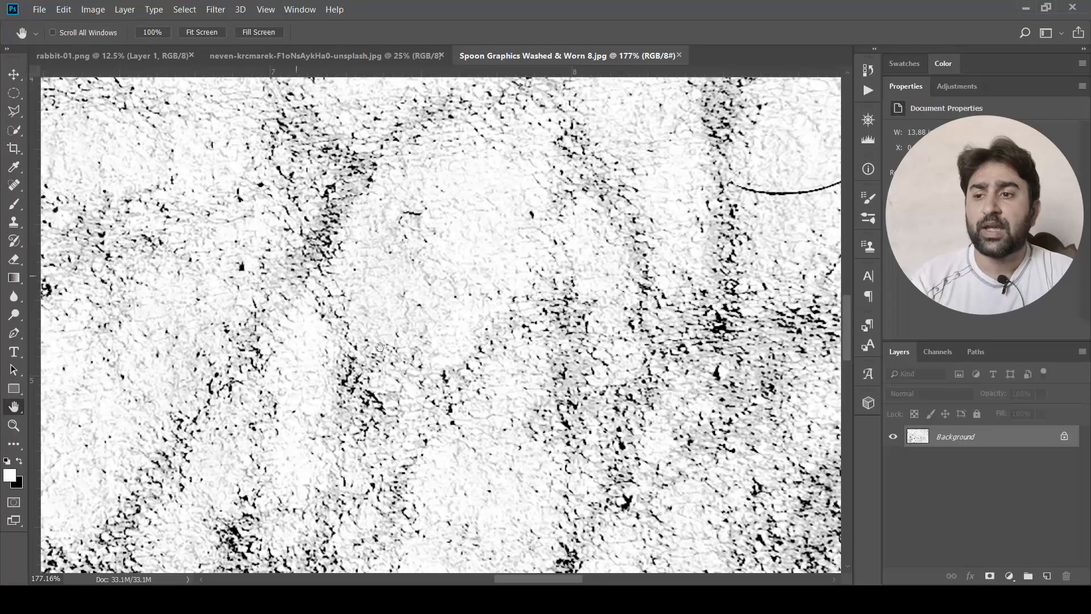
# Switch to Photoshop and apply a Threshold adjustment to the Spoon Graphics Washed & Worn 8.jpg texture, raising the level to keep more dark grain.
pyautogui.scroll(-3, 488, 297)
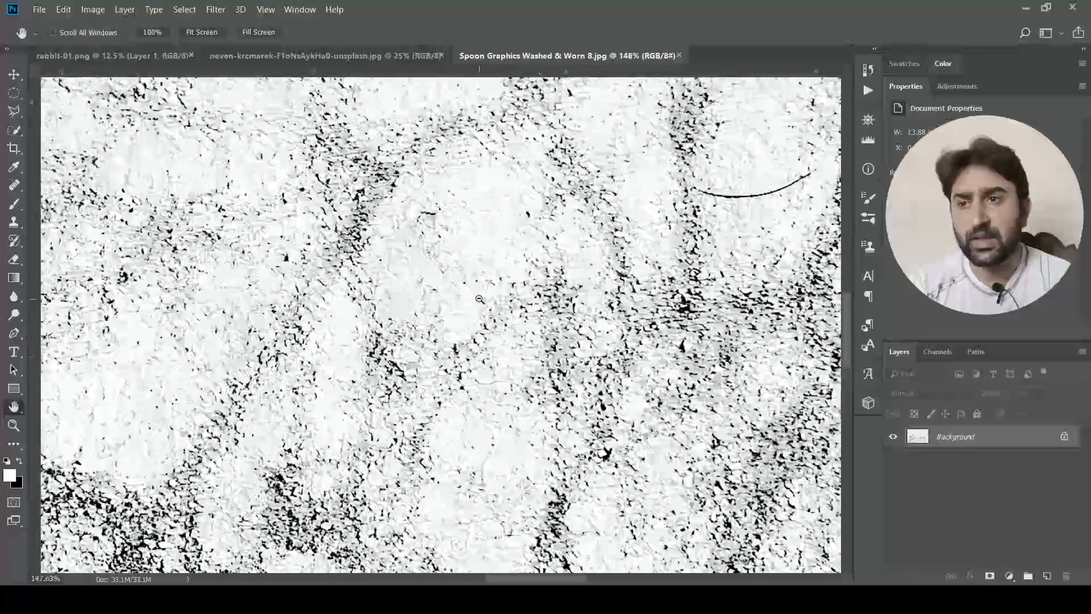
pyautogui.scroll(2, 479, 298)
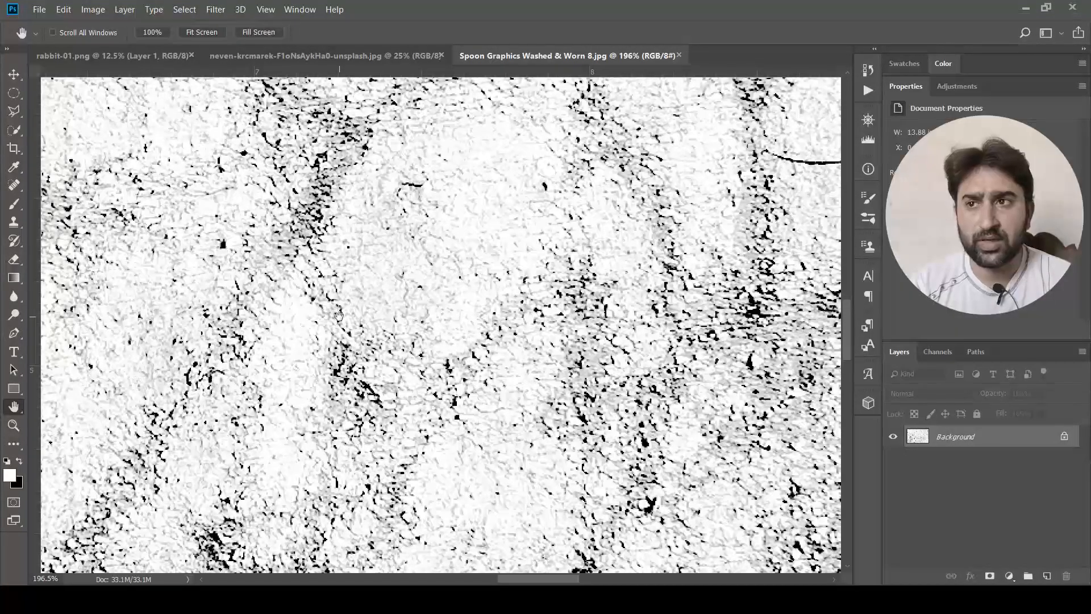
pyautogui.scroll(-10, 339, 316)
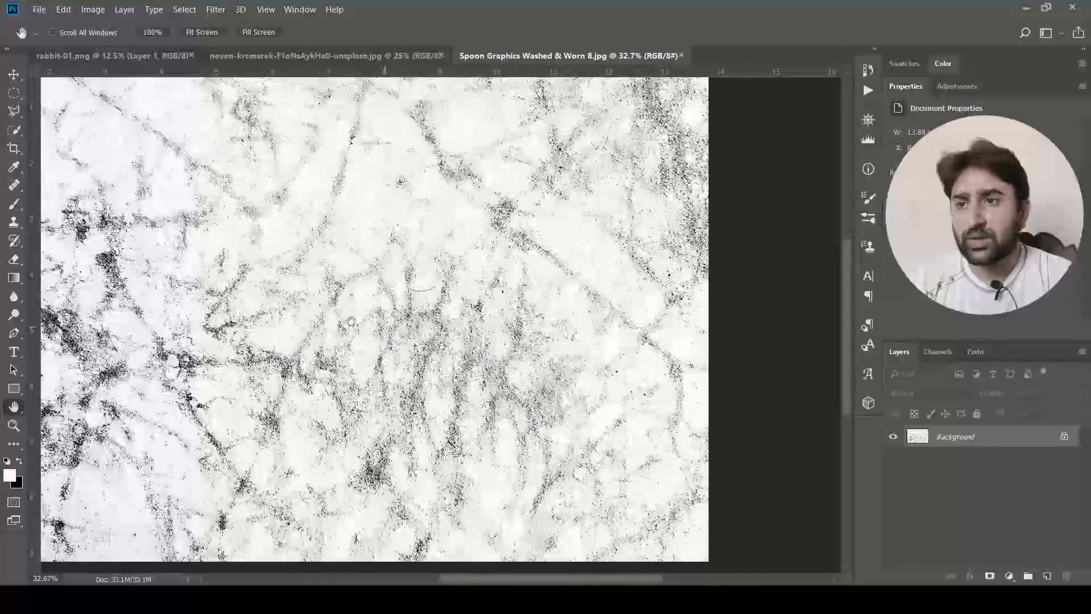
pyautogui.moveTo(363, 321); pyautogui.dragTo(489, 341)
pyautogui.scroll(-1, 397, 324)
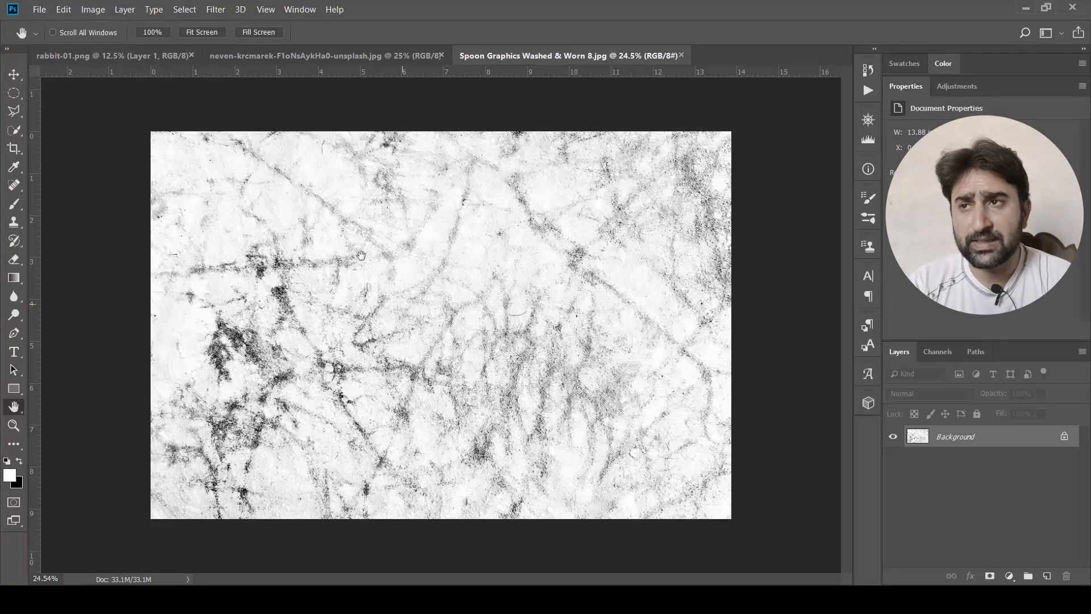
pyautogui.click(94, 10)
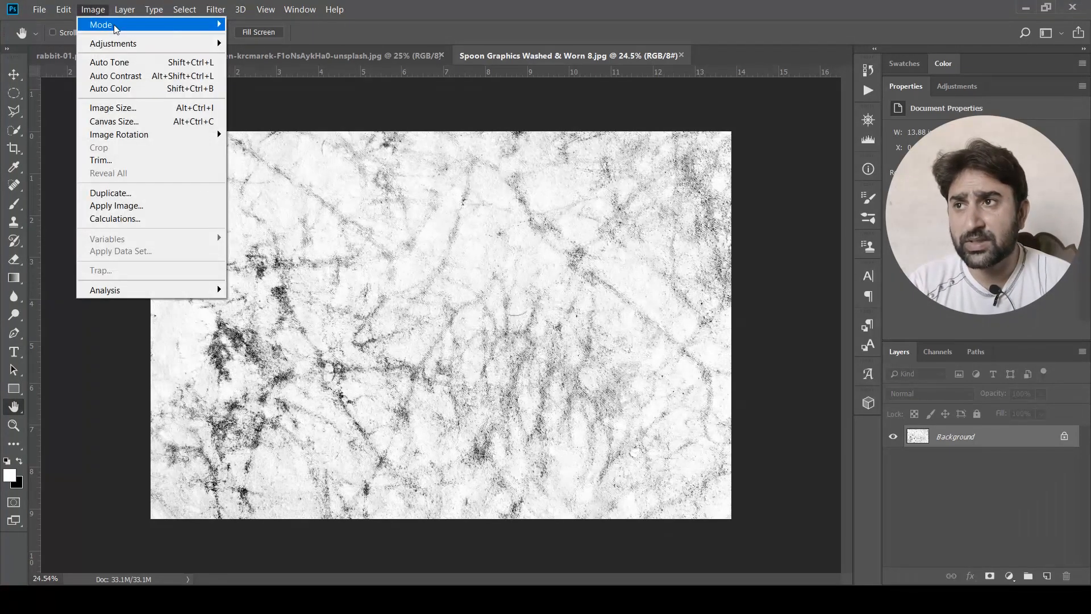
pyautogui.moveTo(171, 44)
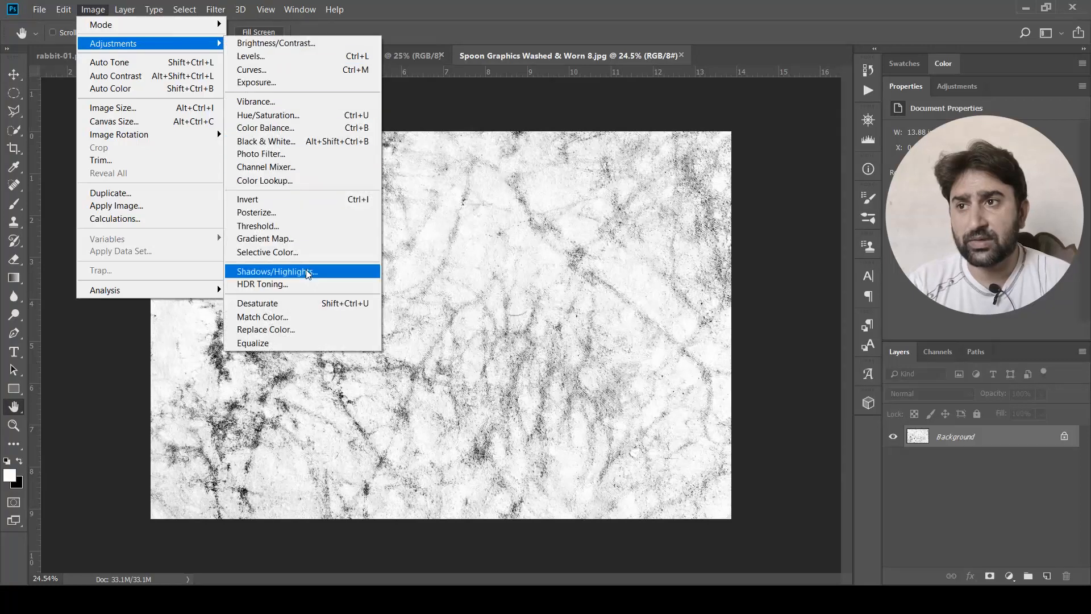
pyautogui.click(299, 226)
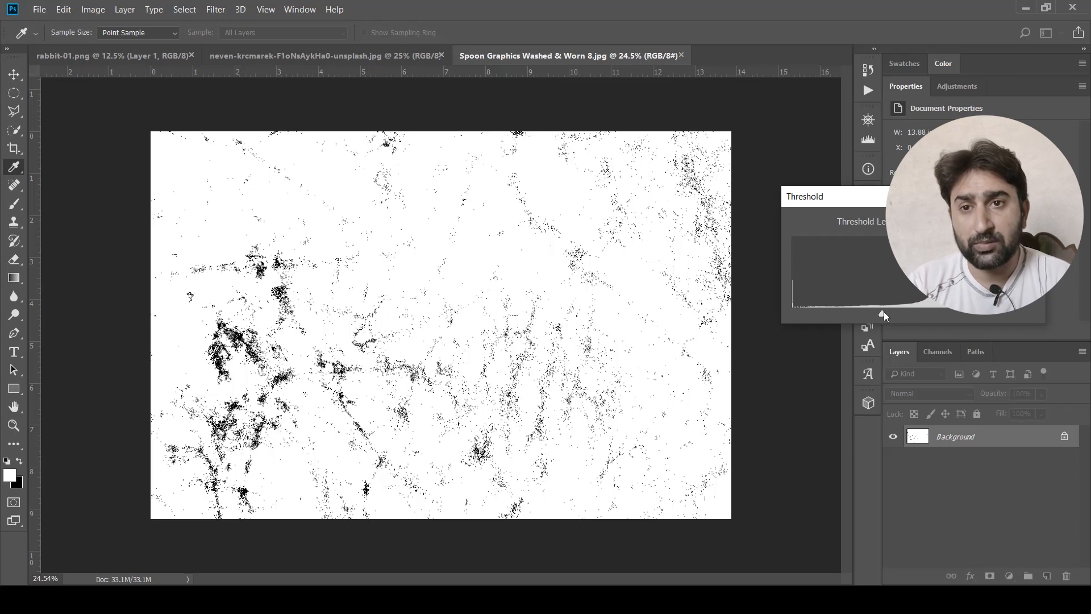
pyautogui.moveTo(882, 311); pyautogui.dragTo(923, 313)
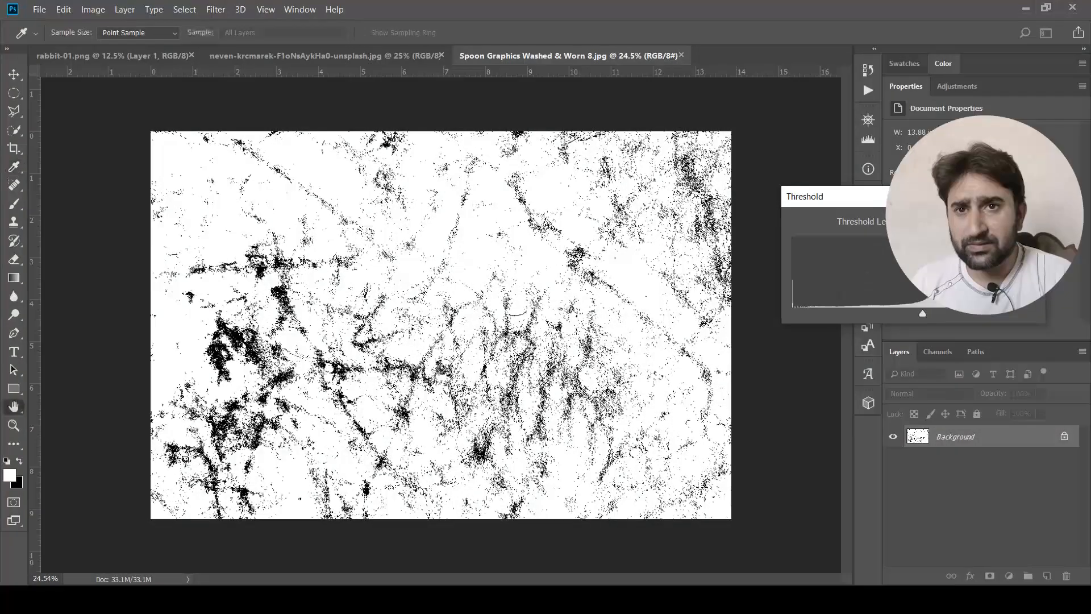
pyautogui.click(1011, 223)
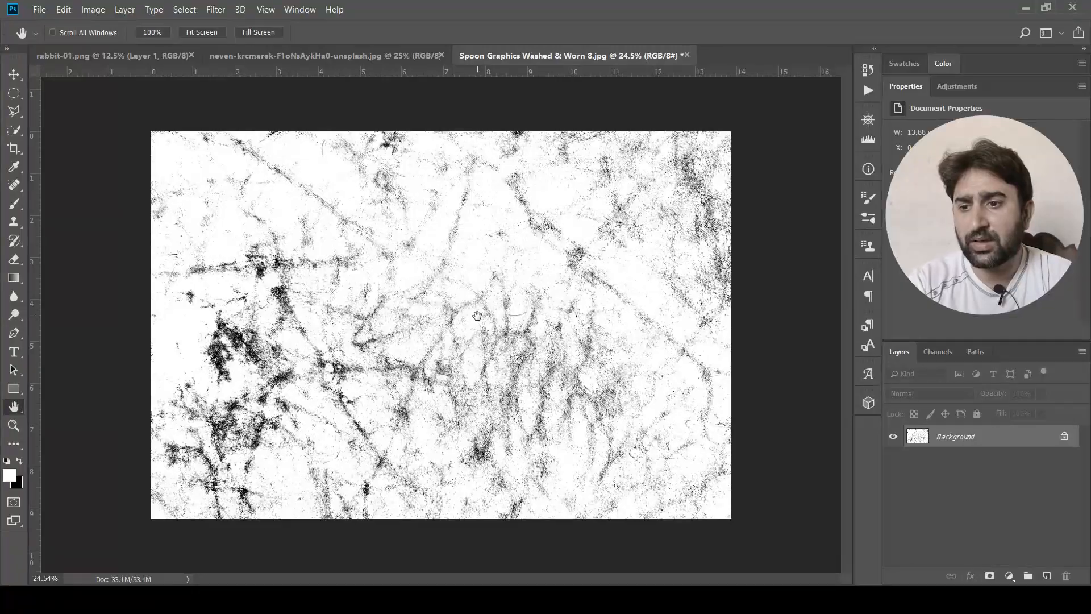
# Inspect the thresholded texture at 100% and closer to judge its black and white pixels.
pyautogui.click(153, 31)
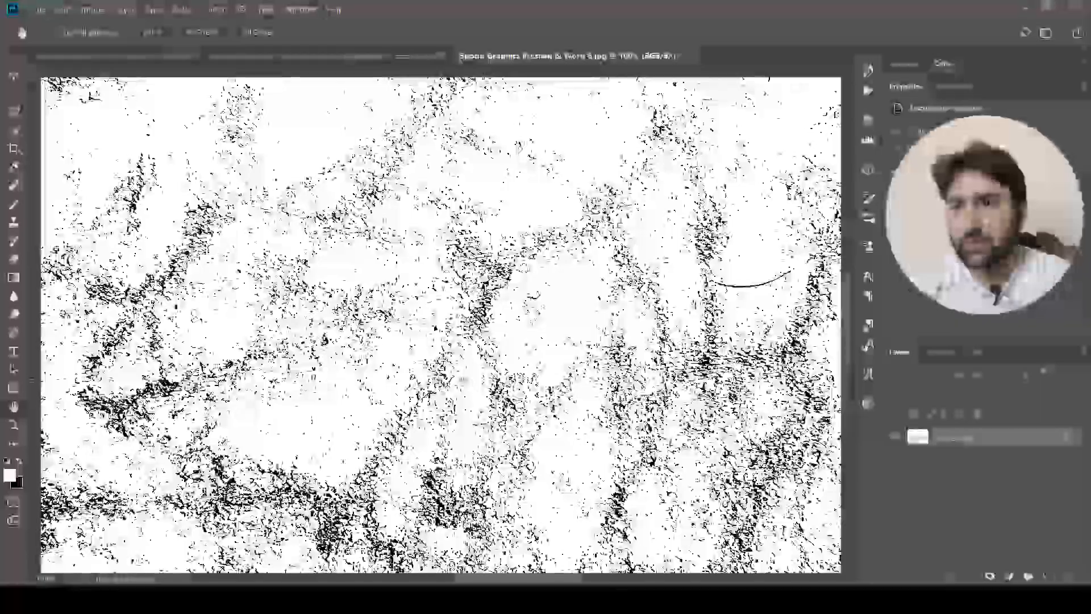
pyautogui.scroll(10, 419, 285)
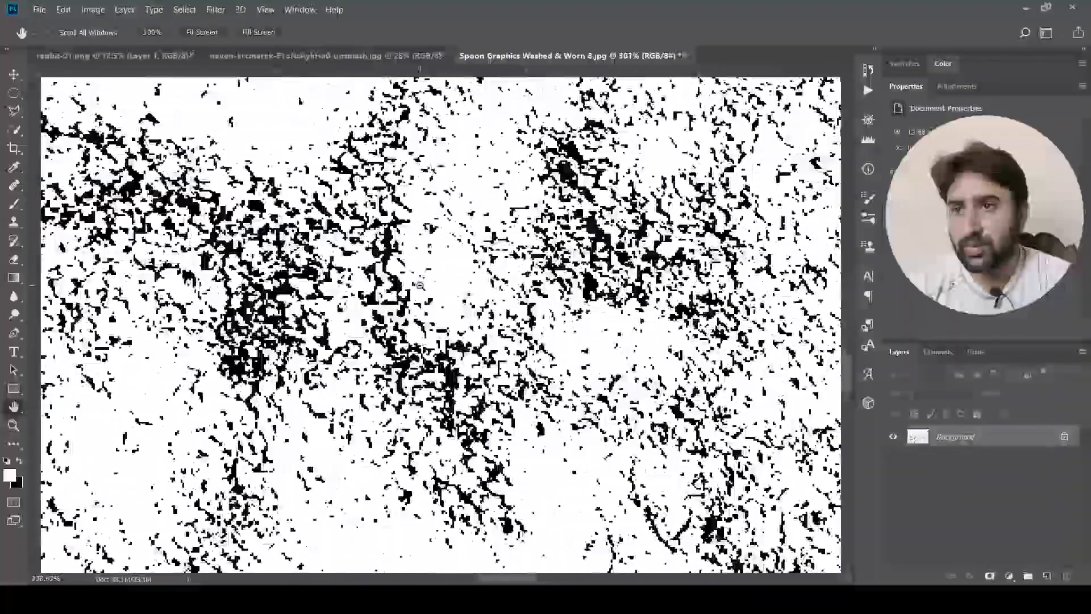
pyautogui.moveTo(733, 398); pyautogui.dragTo(91, 400)
pyautogui.moveTo(696, 394); pyautogui.dragTo(605, 355)
pyautogui.scroll(-15, 606, 355)
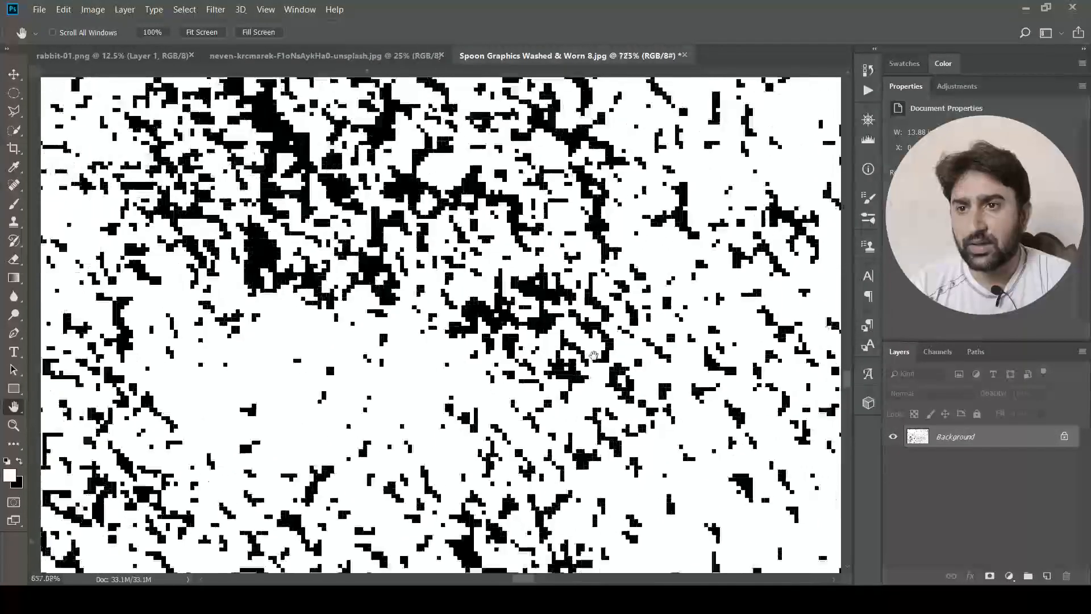
# Bring the thresholded texture into the rabbit-01.png document as a new layer above the rabbit.
pyautogui.press('v')
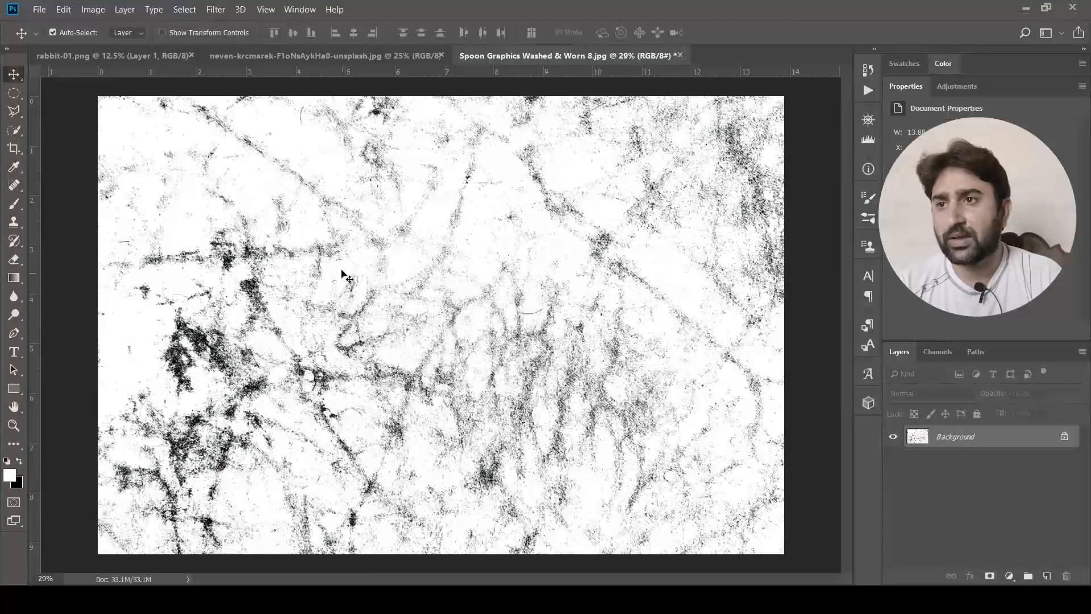
pyautogui.click(164, 52)
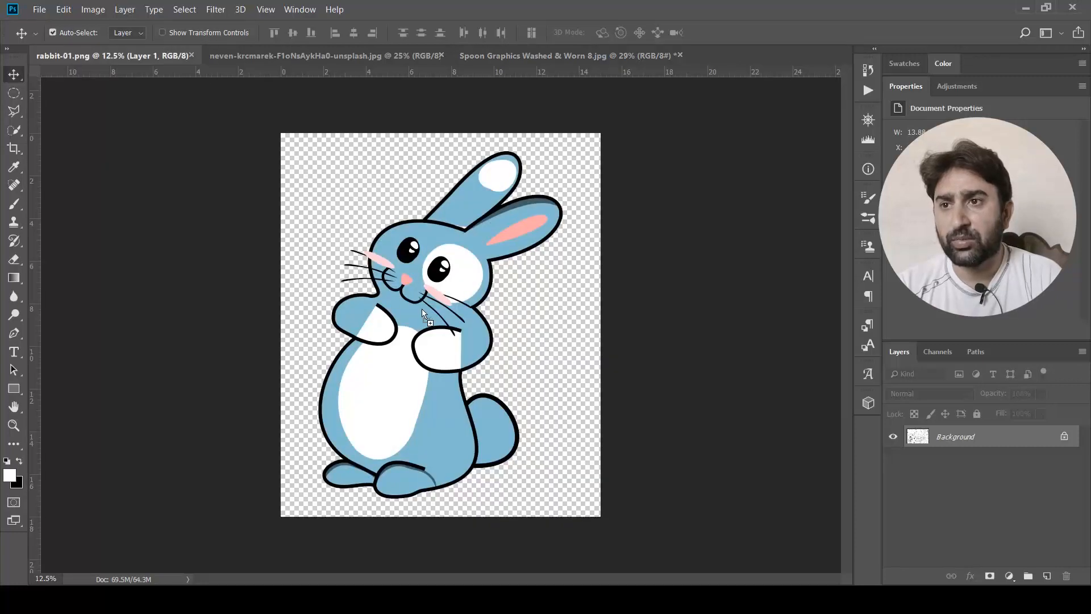
pyautogui.hotkey('ctrl', 'v')
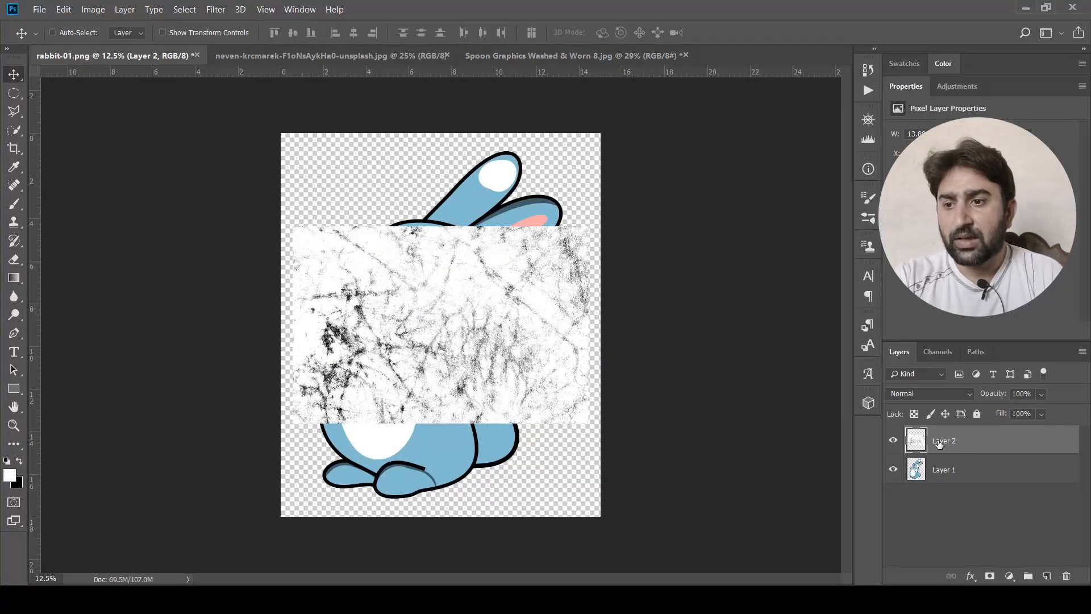
# Rotate the texture layer 90 degrees and scale it from its center to about 166% so it covers the rabbit canvas.
pyautogui.hotkey('ctrl', 't')
pyautogui.keyDown('shift'); pyautogui.moveTo(628, 363); pyautogui.dragTo(402, 512); pyautogui.keyUp('shift')
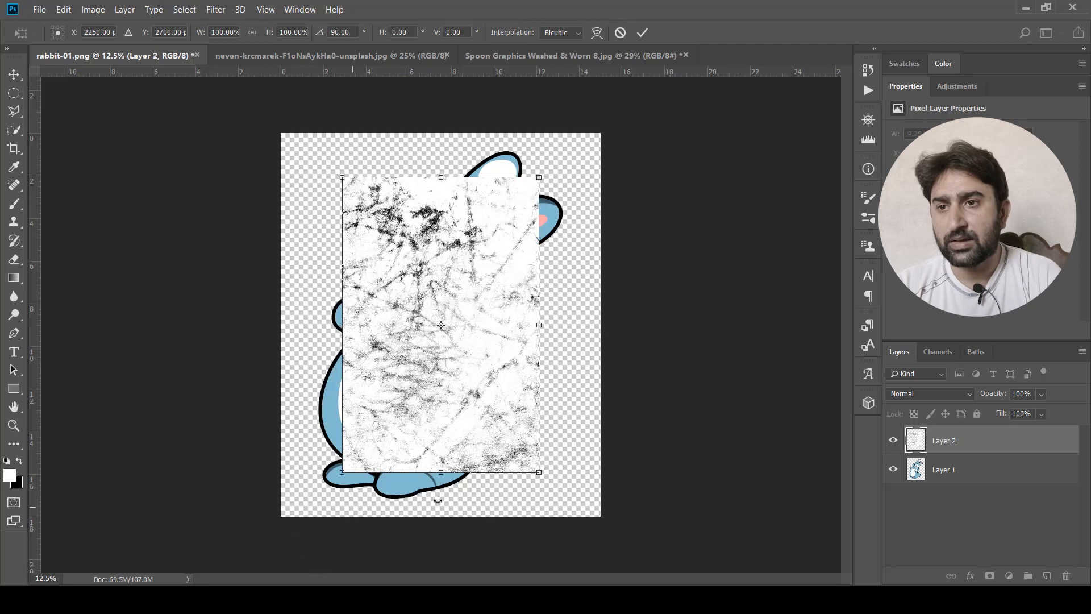
pyautogui.keyDown('alt'); pyautogui.moveTo(538, 472); pyautogui.dragTo(604, 570); pyautogui.keyUp('alt')
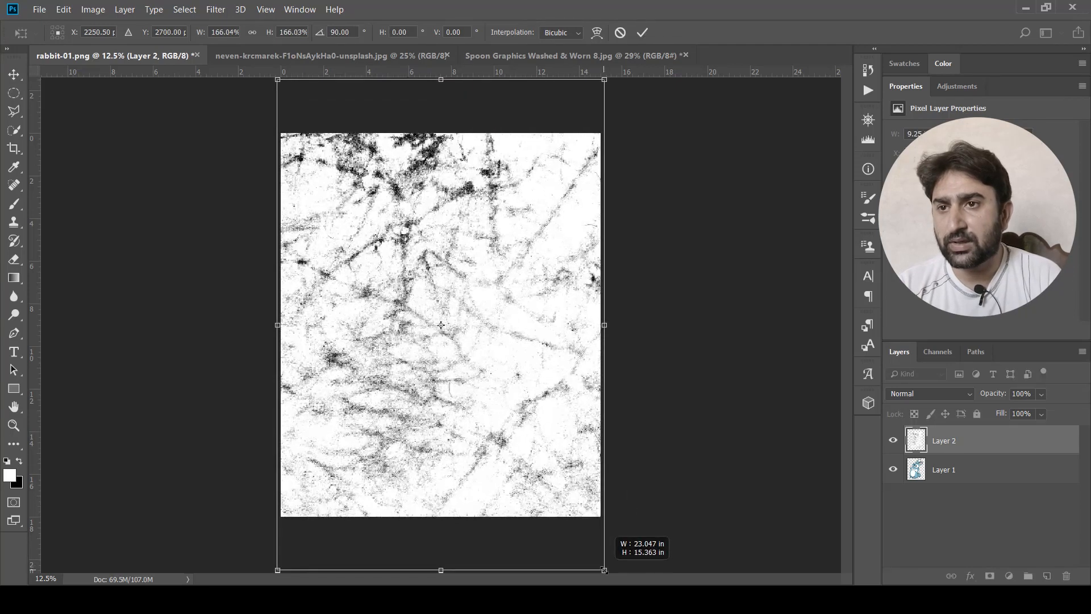
pyautogui.press('Return')
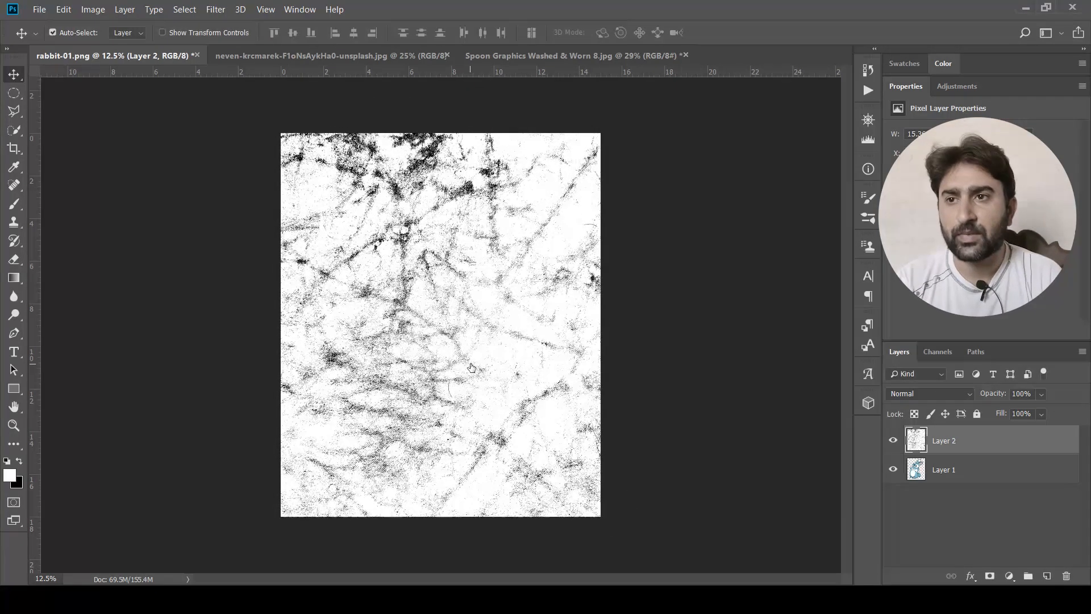
# Examine the edges of the enlarged texture's specks at pixel level for gray pixels.
pyautogui.scroll(5, 429, 329)
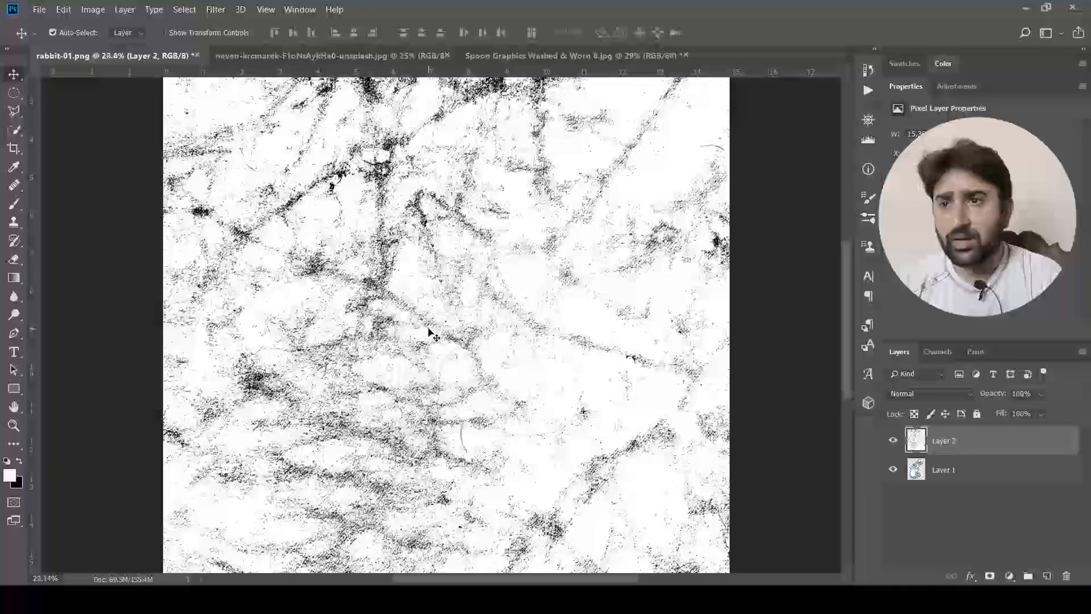
pyautogui.scroll(5, 429, 333)
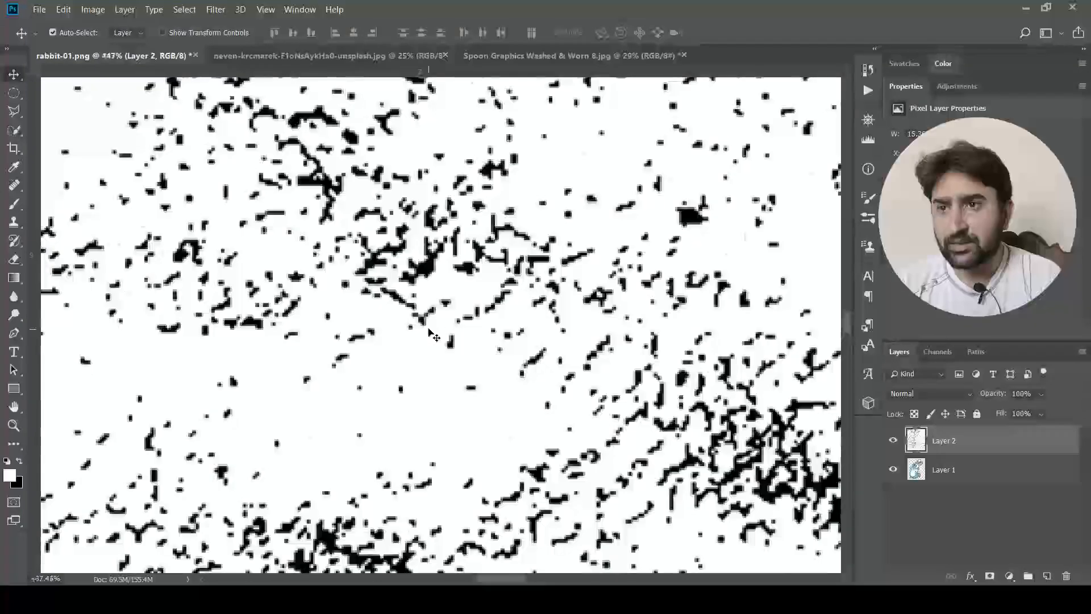
pyautogui.scroll(1, 415, 276)
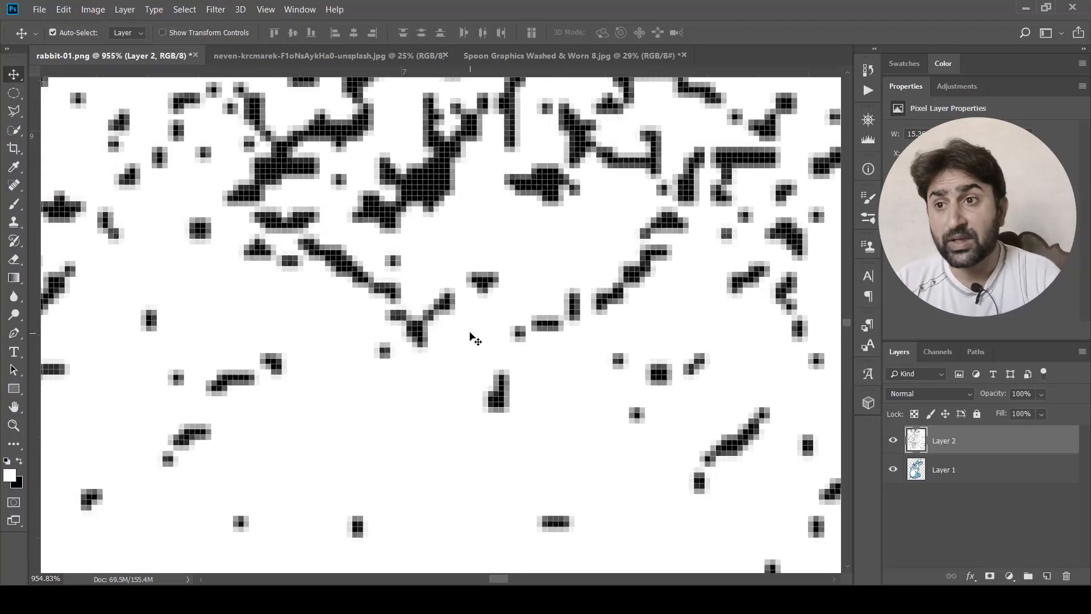
pyautogui.scroll(1, 465, 339)
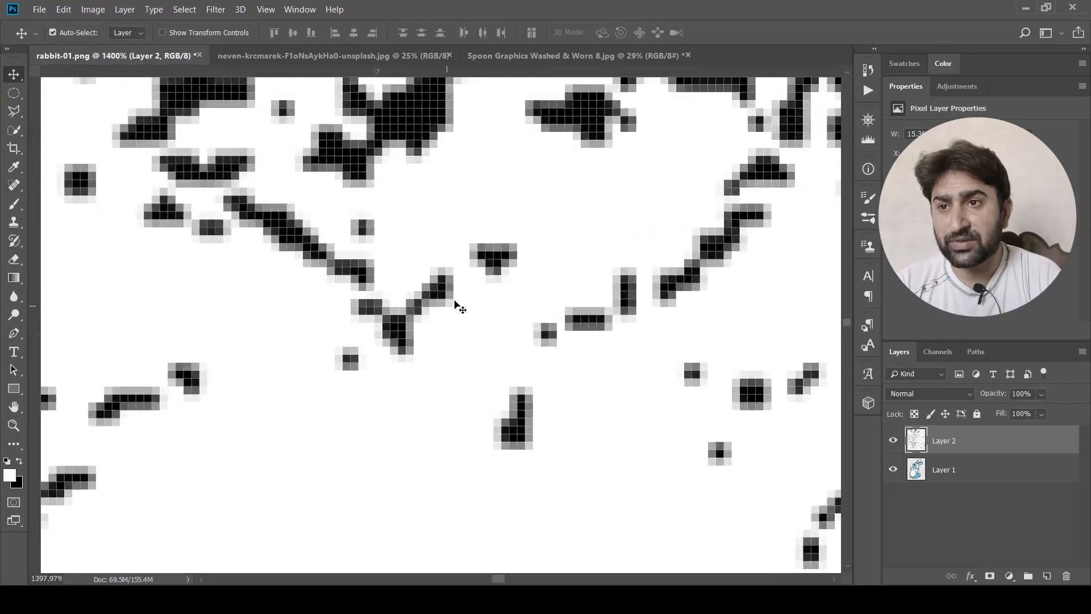
pyautogui.scroll(-7, 445, 427)
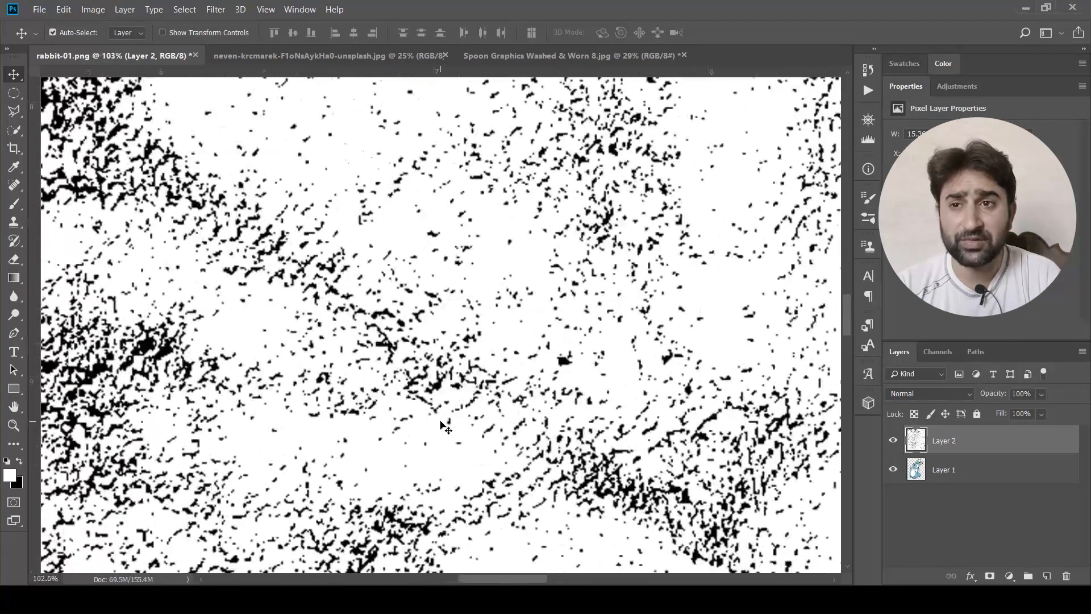
pyautogui.scroll(-6, 445, 427)
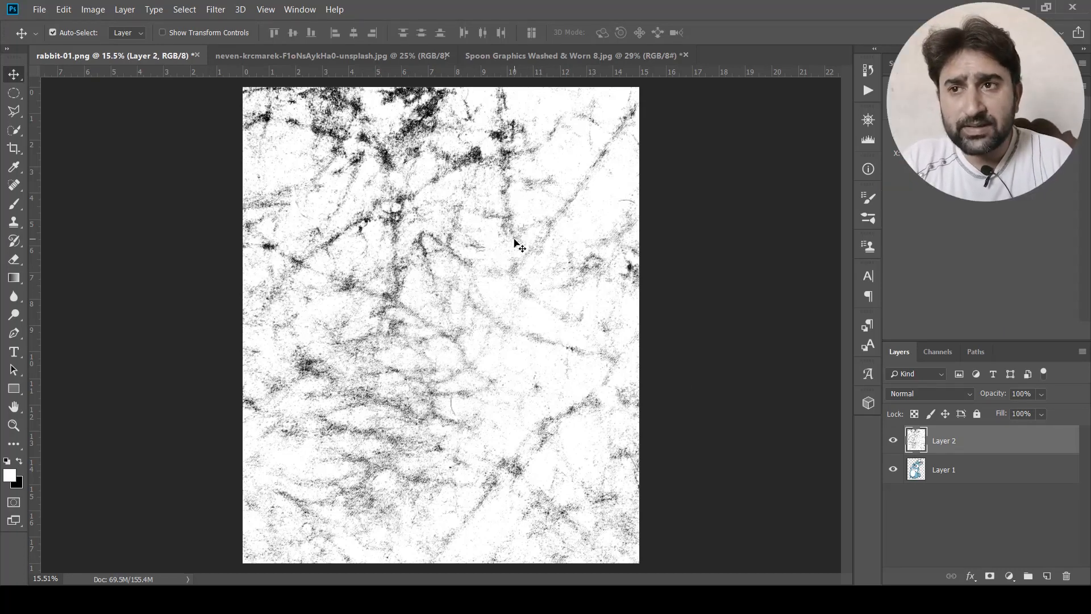
# Apply Threshold to the enlarged texture layer with a level above 128, and check the result at 100%.
pyautogui.click(91, 10)
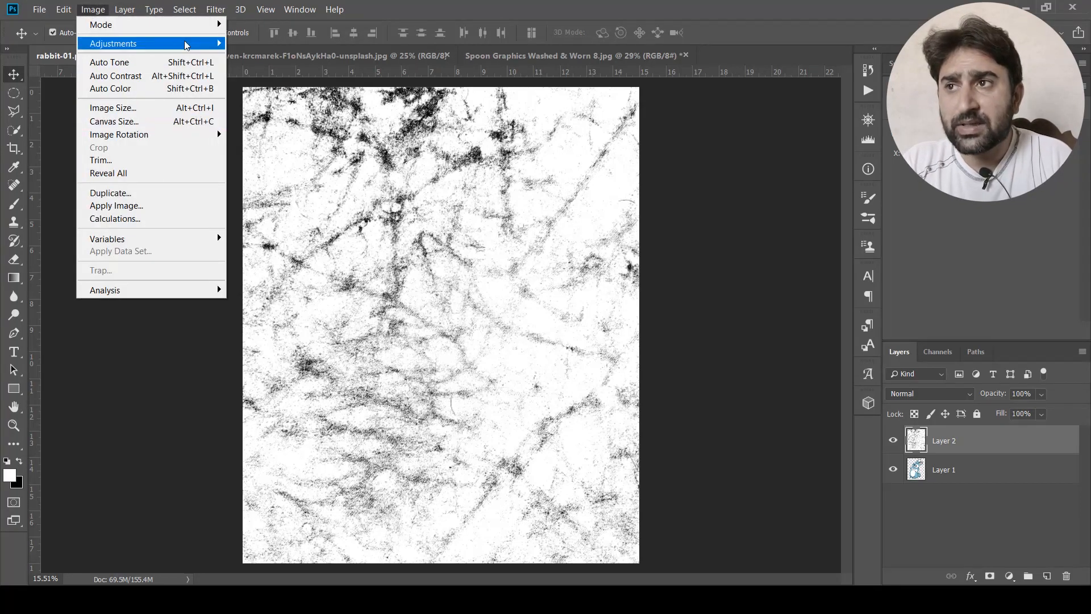
pyautogui.moveTo(253, 44)
pyautogui.click(267, 225)
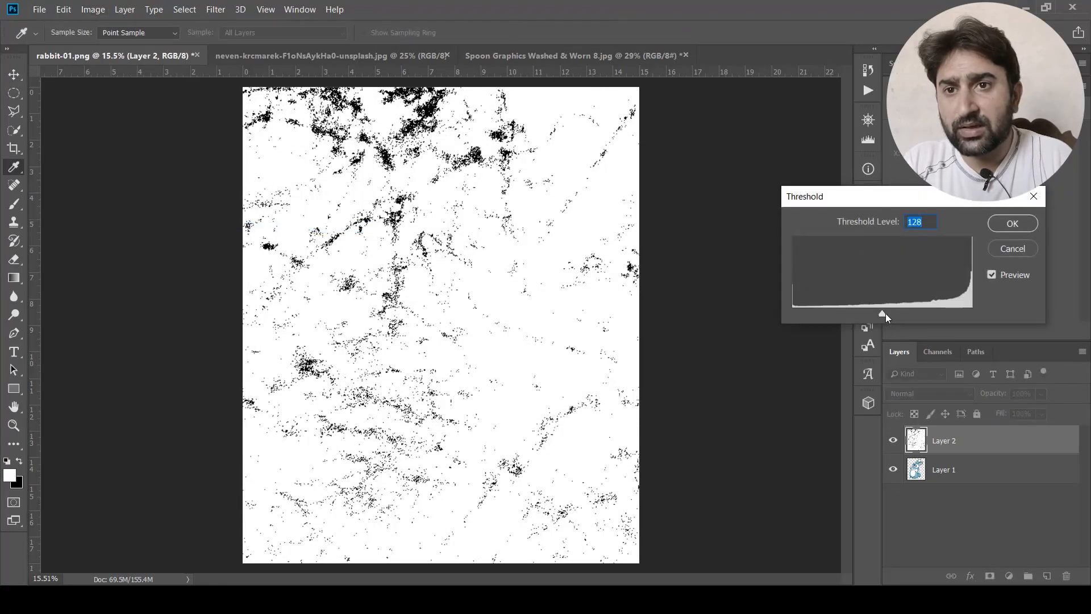
pyautogui.moveTo(879, 312); pyautogui.dragTo(906, 308)
pyautogui.click(1015, 224)
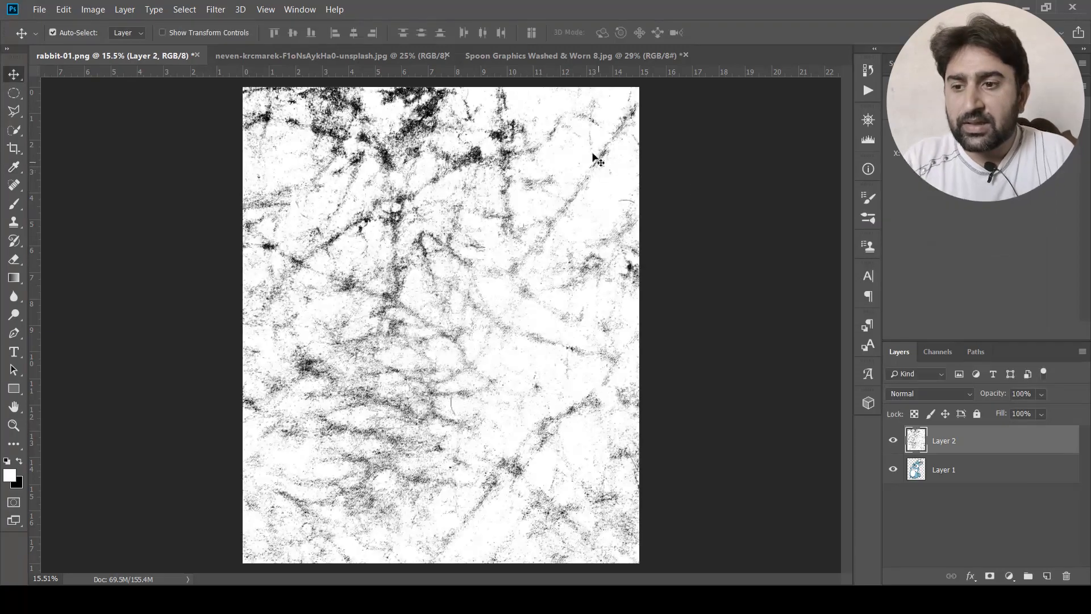
pyautogui.press('h')
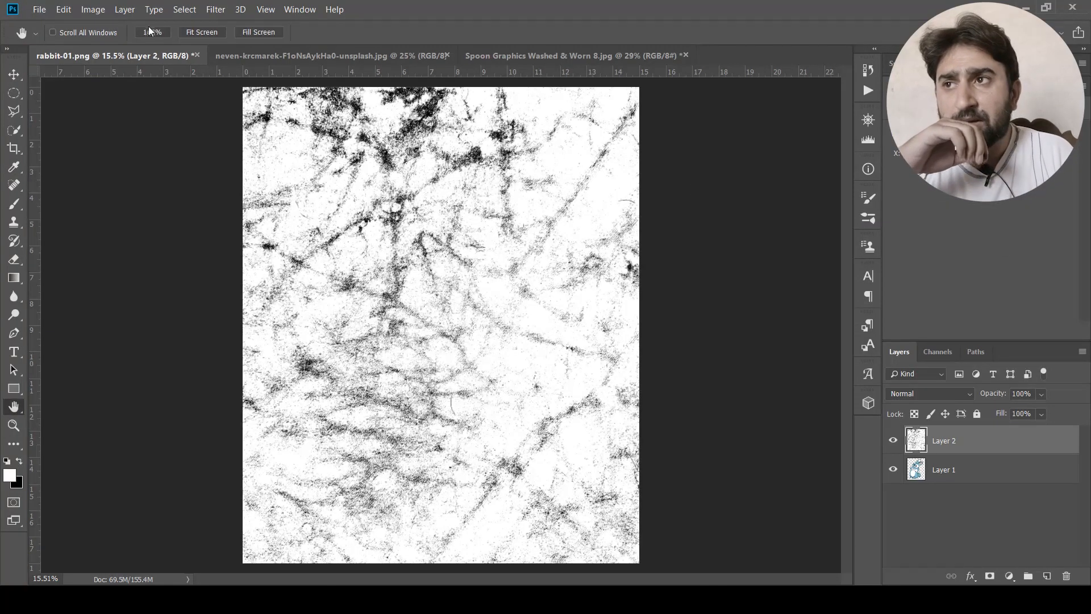
pyautogui.click(153, 32)
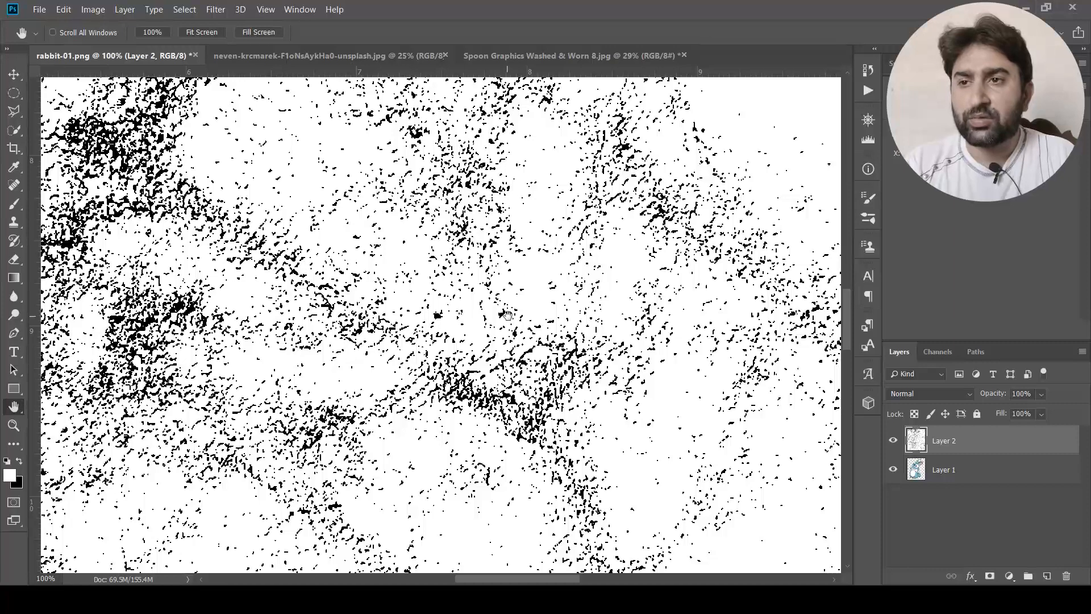
pyautogui.scroll(-10, 529, 347)
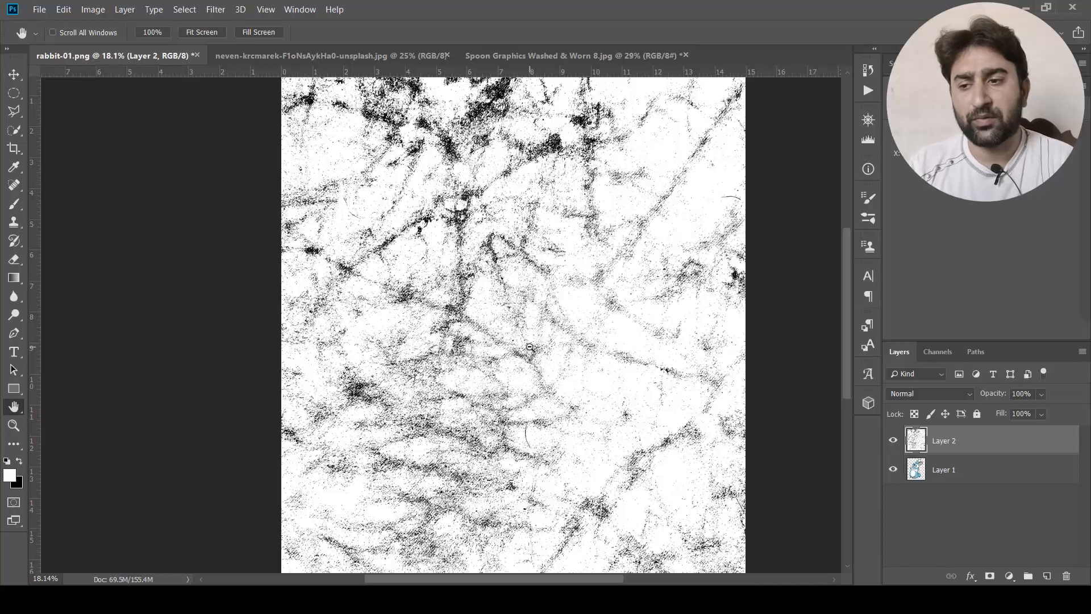
# Load the texture's channel as a selection and, with the texture layer hidden, use it as a layer mask on the rabbit layer.
pyautogui.click(938, 352)
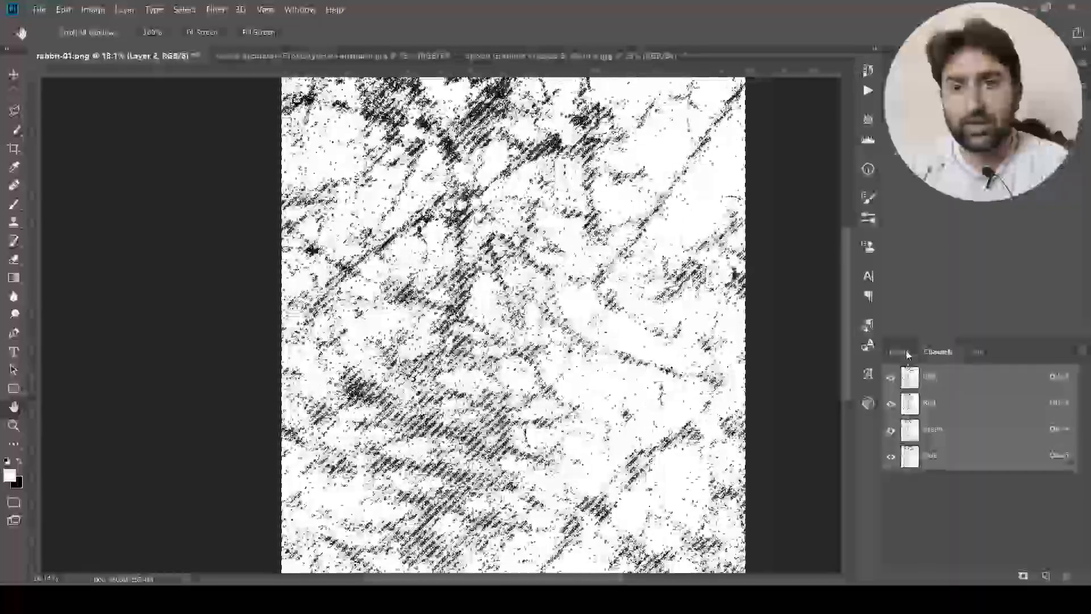
pyautogui.click(899, 351)
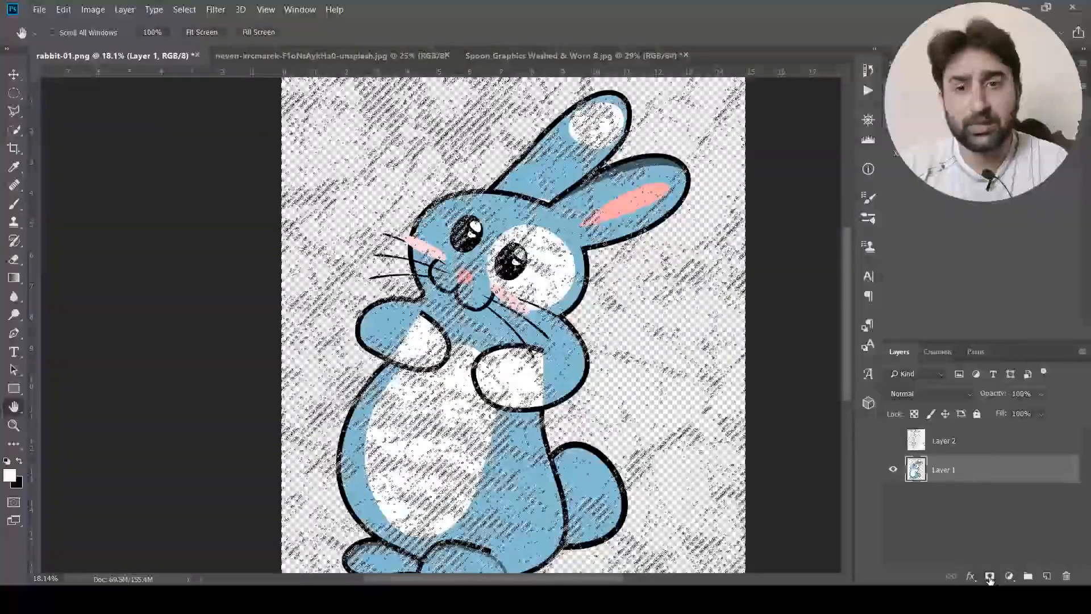
pyautogui.click(990, 578)
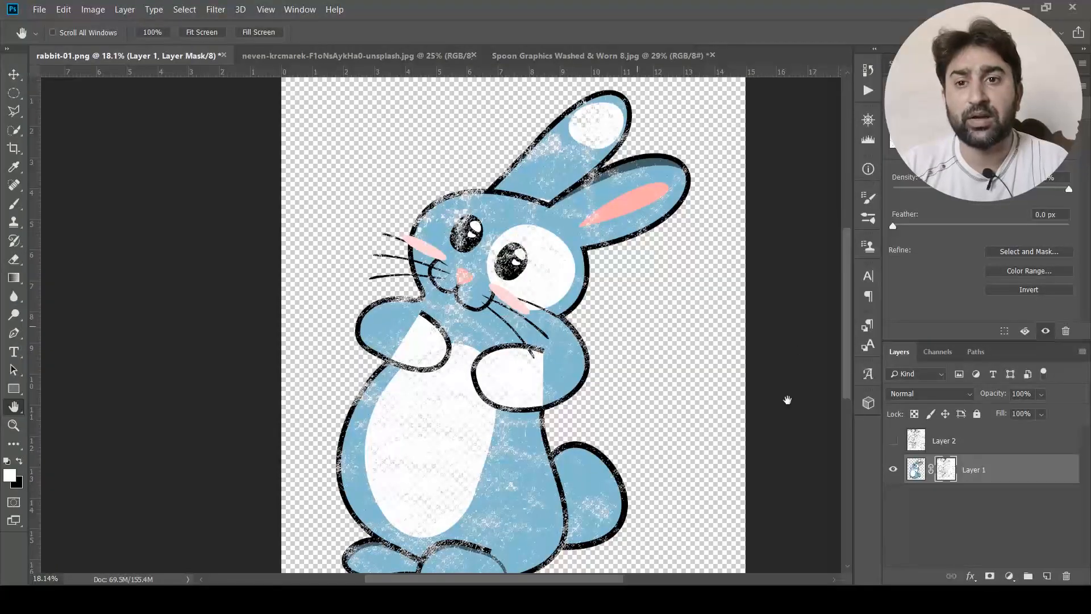
# Add a black Solid Color fill layer and place it beneath the masked rabbit layer as a background.
pyautogui.scroll(-4, 625, 344)
pyautogui.click(1009, 576)
pyautogui.click(1001, 326)
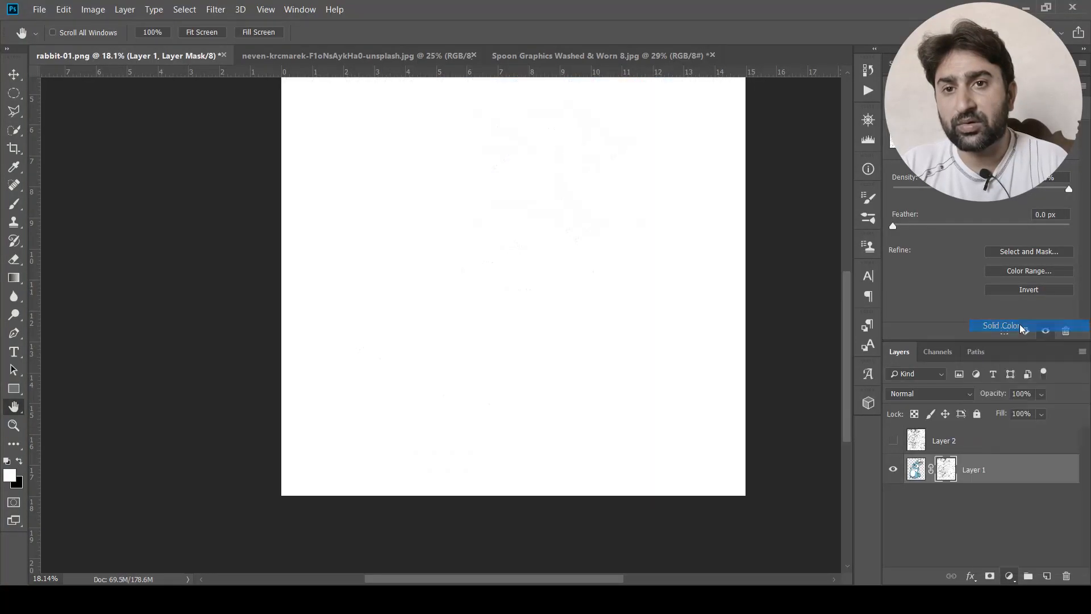
pyautogui.moveTo(855, 353)
pyautogui.mouseDown()
pyautogui.moveTo(811, 383)
pyautogui.moveTo(799, 373)
pyautogui.moveTo(821, 399)
pyautogui.mouseUp()
pyautogui.click(982, 214)
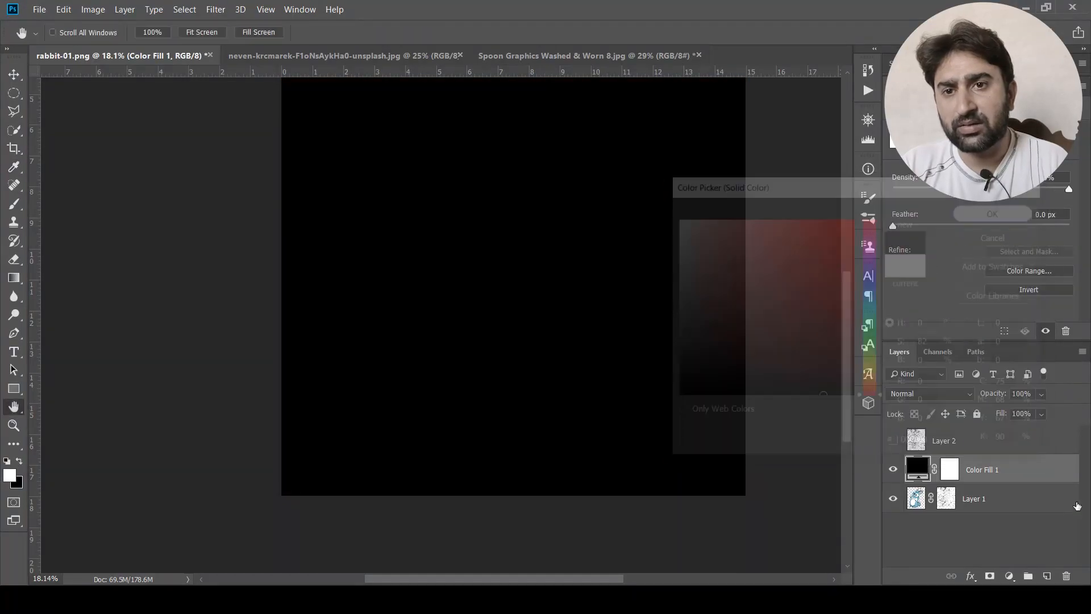
pyautogui.moveTo(1023, 470); pyautogui.dragTo(1015, 509)
# Examine the texture on the rabbit against the black background, both close up and across the whole figure.
pyautogui.scroll(6, 521, 257)
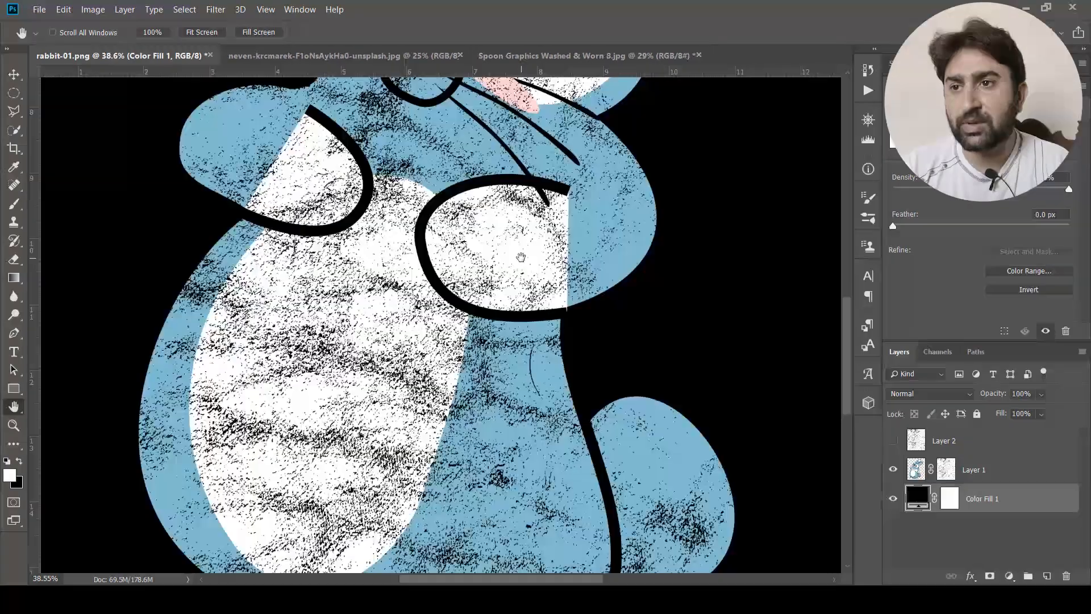
pyautogui.scroll(5, 473, 362)
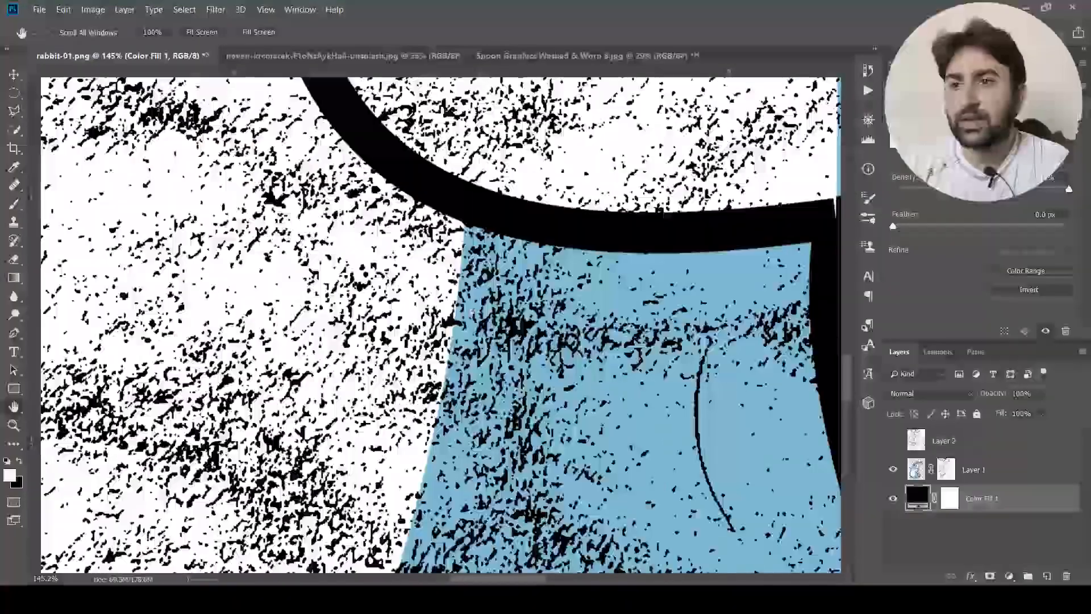
pyautogui.scroll(-9, 536, 344)
pyautogui.scroll(5, 388, 478)
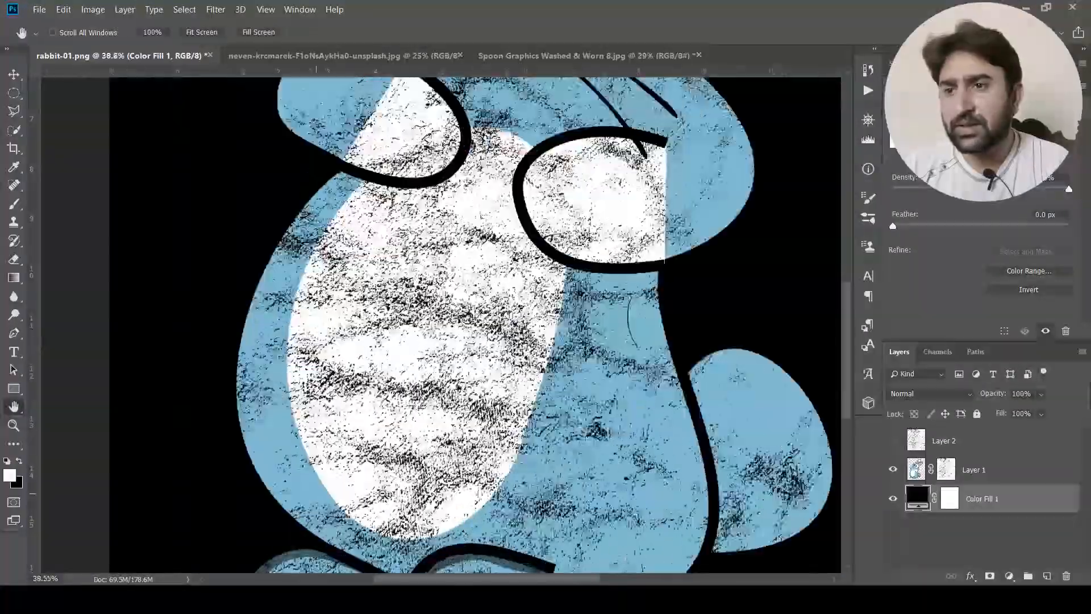
pyautogui.scroll(5, 615, 337)
pyautogui.scroll(-6, 615, 337)
pyautogui.scroll(-7, 615, 338)
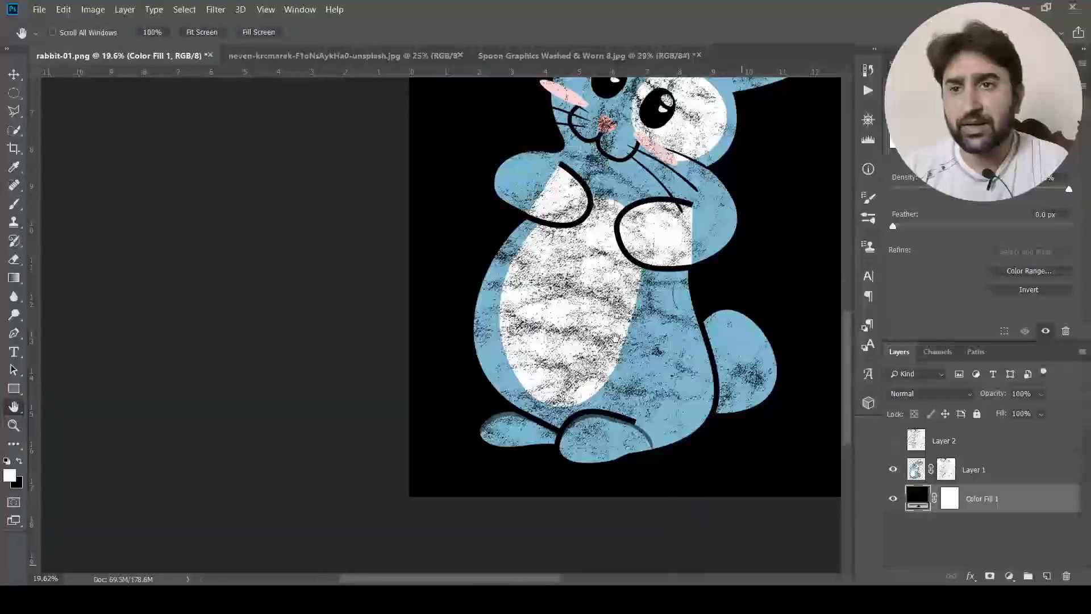
pyautogui.scroll(-1, 615, 338)
pyautogui.moveTo(642, 260); pyautogui.dragTo(518, 317)
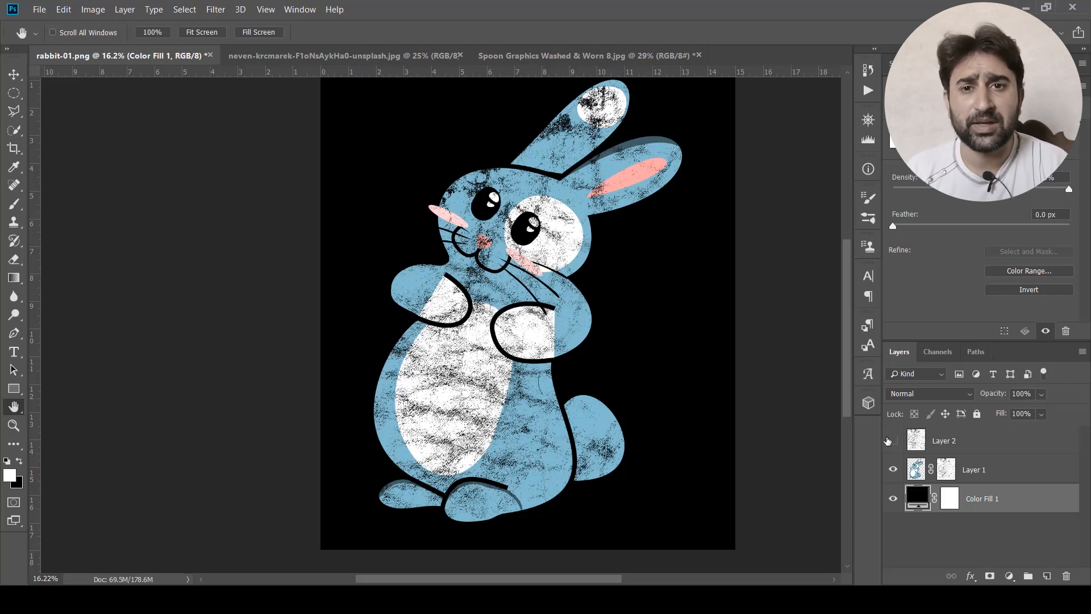
# Apply Threshold with a level of 77 to the rough wall photo in neven-krcmarek-F1oNsAykHa0-unsplash.jpg.
pyautogui.click(361, 55)
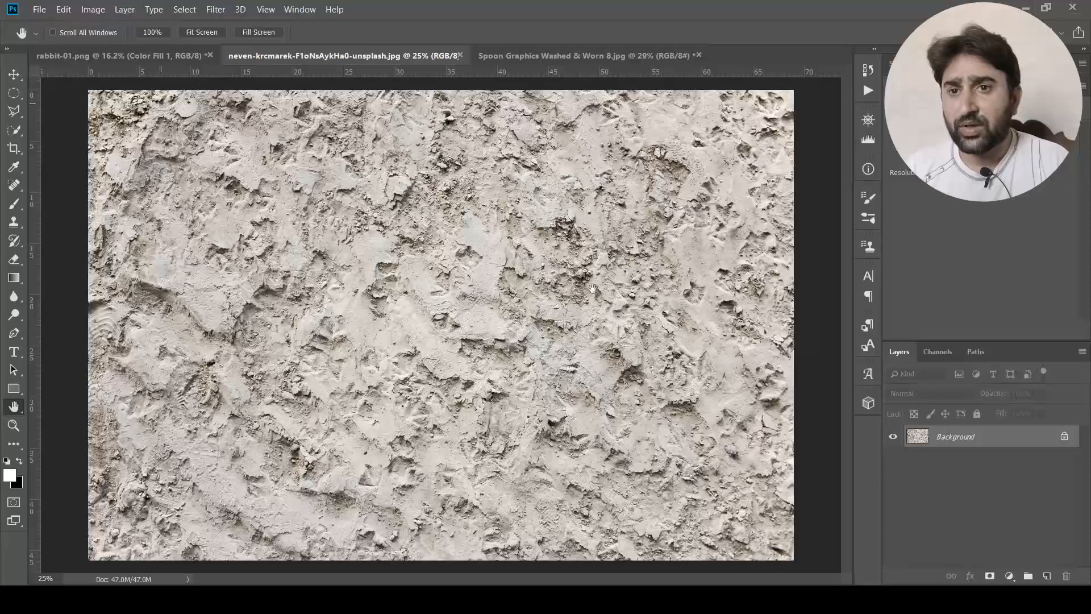
pyautogui.click(93, 11)
pyautogui.moveTo(202, 39)
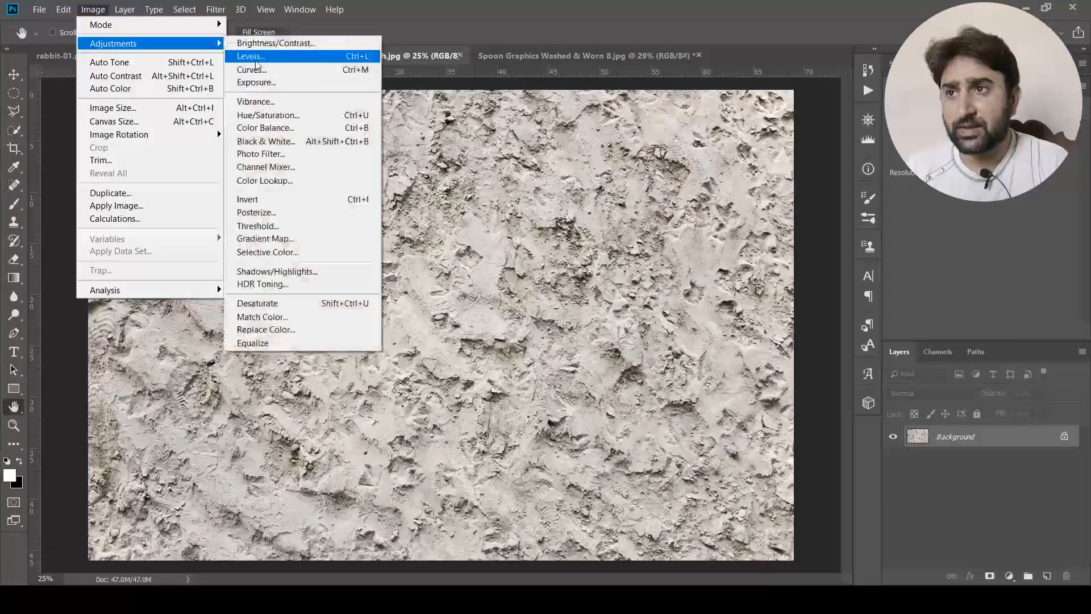
pyautogui.click(289, 228)
pyautogui.moveTo(882, 314); pyautogui.dragTo(847, 314)
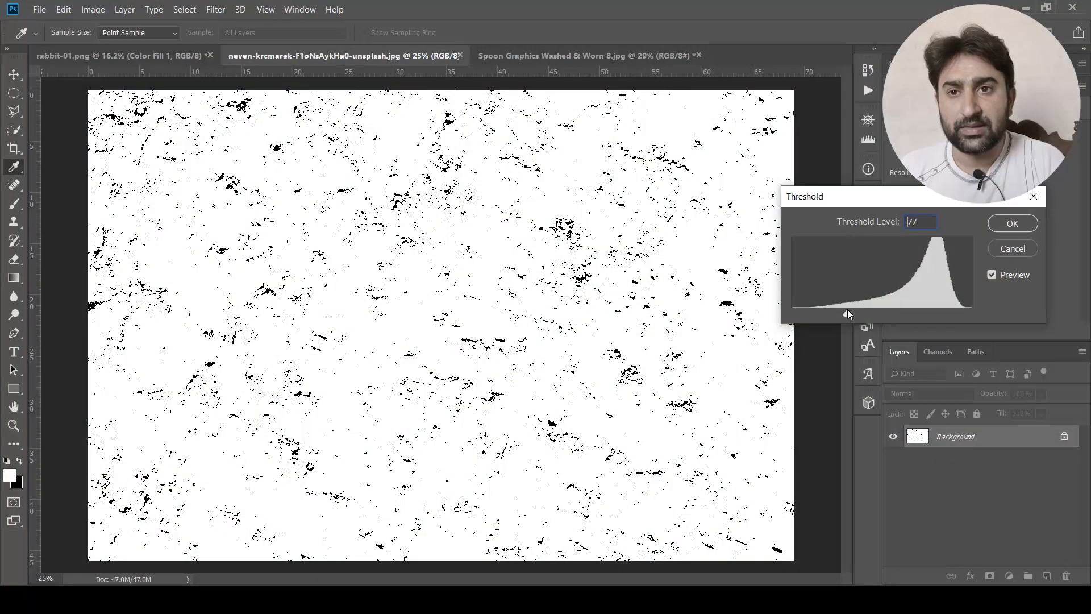
pyautogui.click(1017, 222)
pyautogui.press('h')
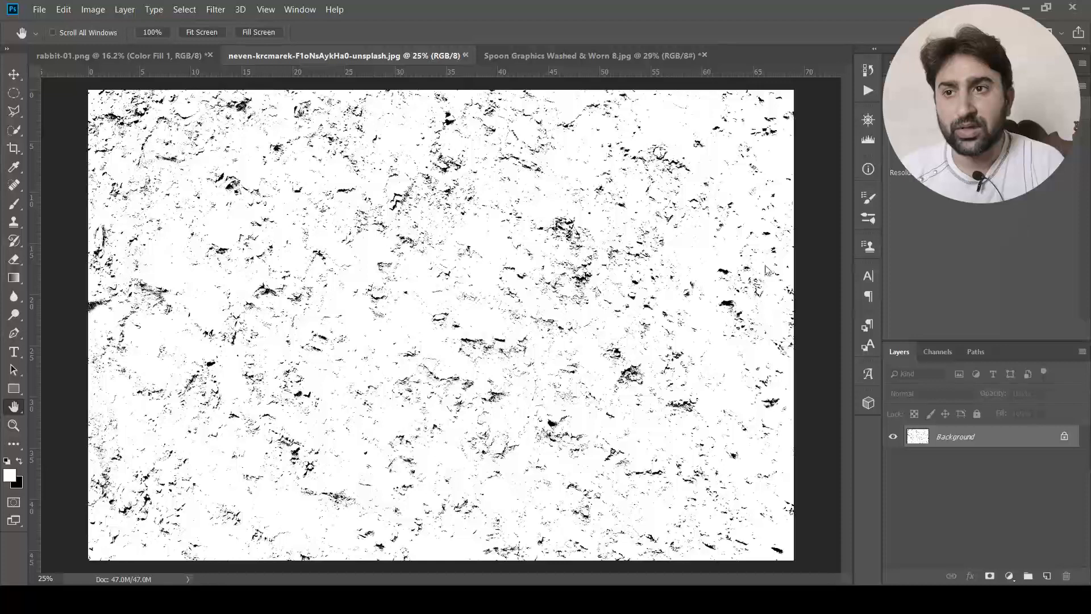
# Copy the thresholded wall texture into rabbit-01.png and place its layer directly above the rabbit layer.
pyautogui.press('v')
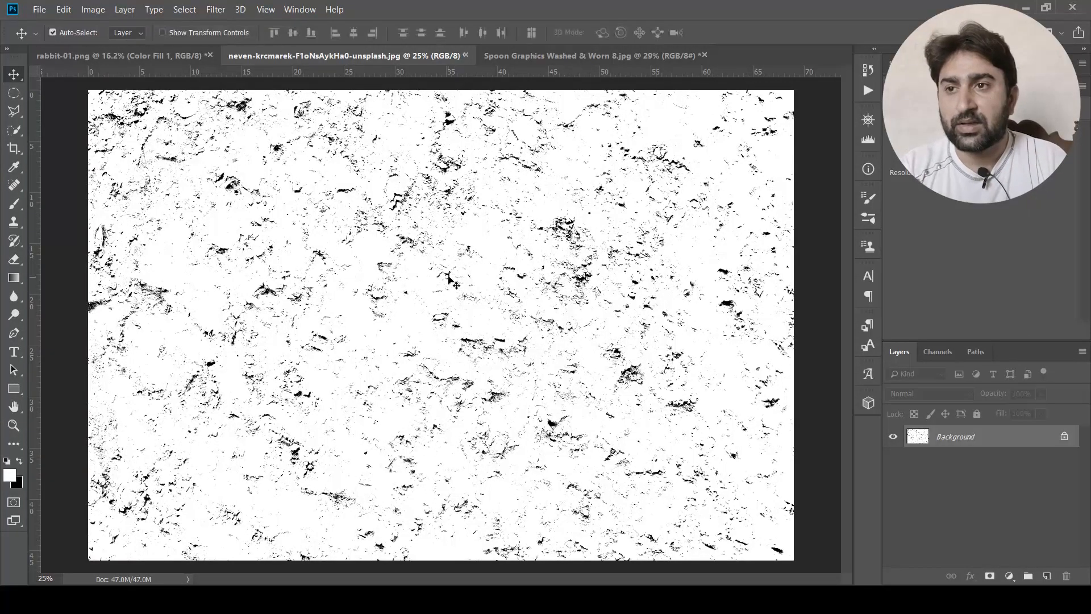
pyautogui.moveTo(175, 52); pyautogui.dragTo(589, 349)
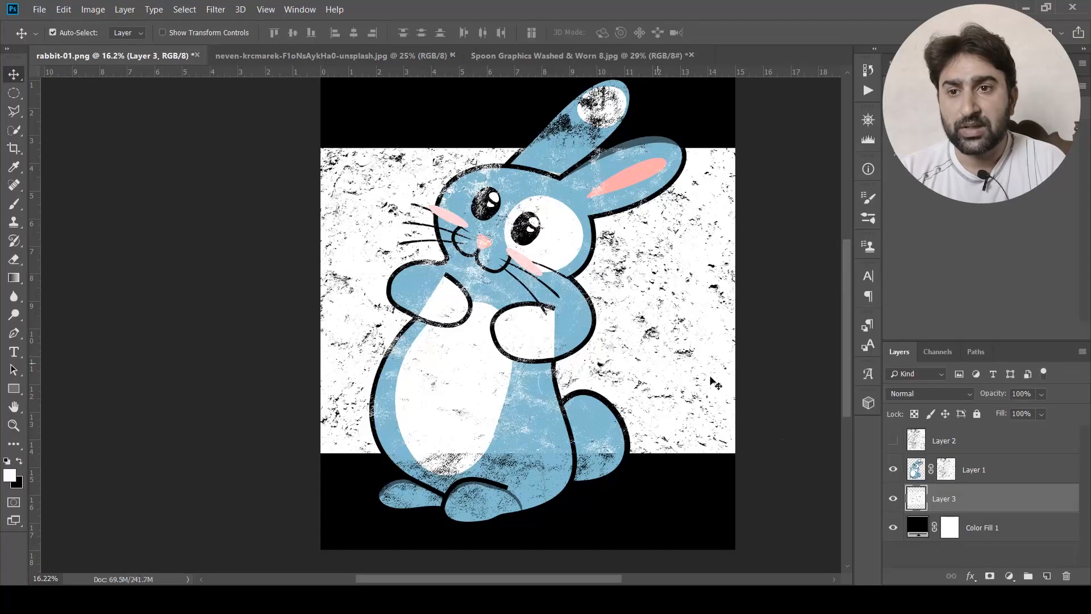
pyautogui.moveTo(966, 498); pyautogui.dragTo(993, 457)
# Rotate the wall texture layer 90 degrees and position it over the rabbit.
pyautogui.hotkey('ctrl', 't')
pyautogui.moveTo(748, 458); pyautogui.dragTo(357, 543)
pyautogui.moveTo(550, 458); pyautogui.dragTo(544, 462)
pyautogui.moveTo(523, 420); pyautogui.dragTo(485, 408)
pyautogui.moveTo(626, 531); pyautogui.dragTo(606, 424)
pyautogui.moveTo(534, 351); pyautogui.dragTo(533, 436)
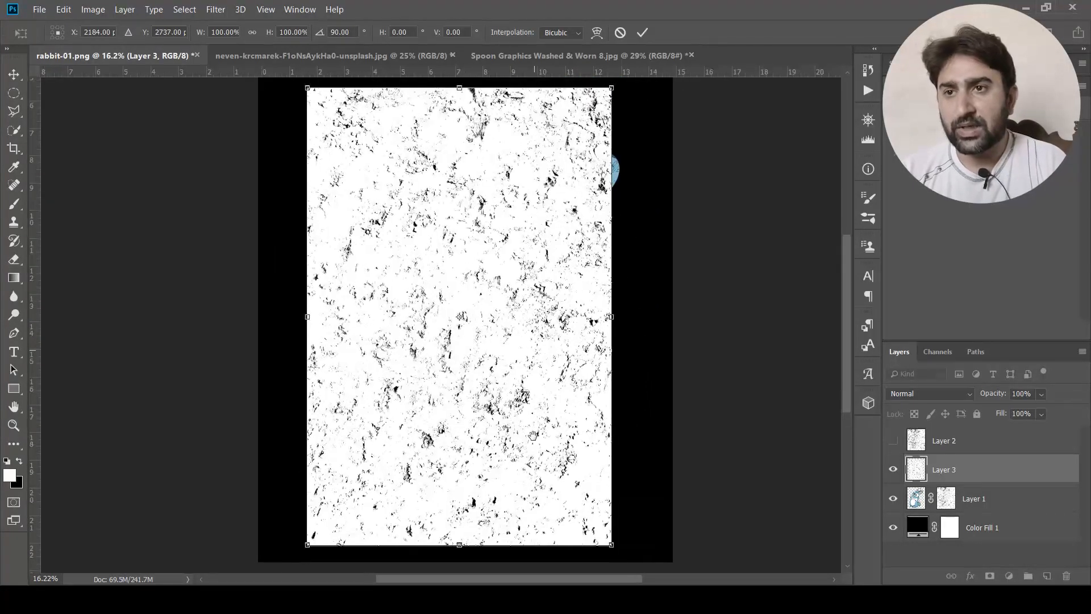
pyautogui.press('Return')
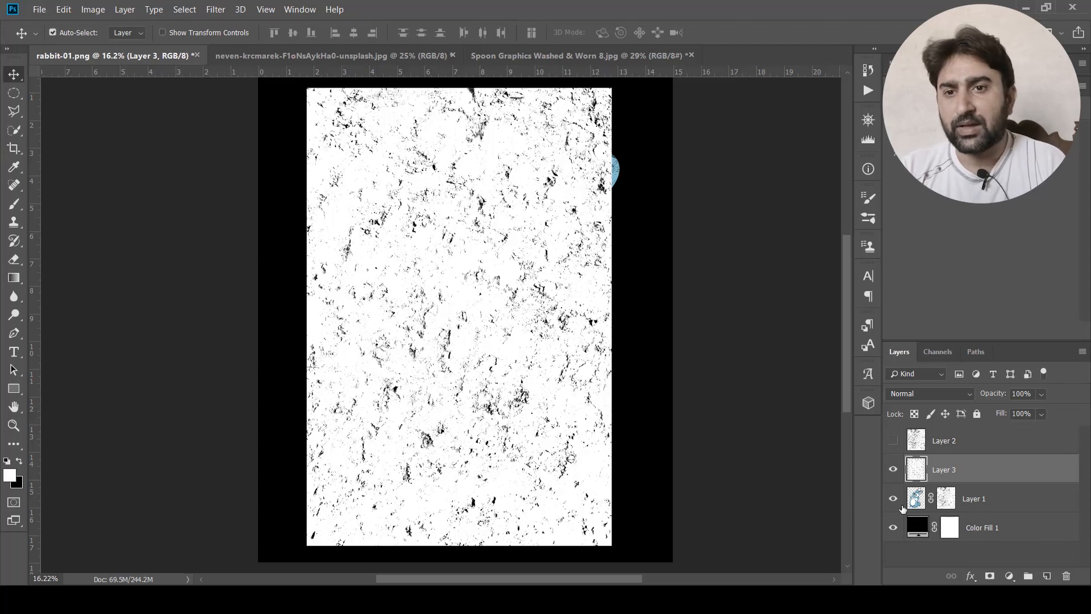
# Delete the existing layer mask from the rabbit layer without applying it.
pyautogui.click(946, 503)
pyautogui.moveTo(942, 499); pyautogui.dragTo(1072, 578)
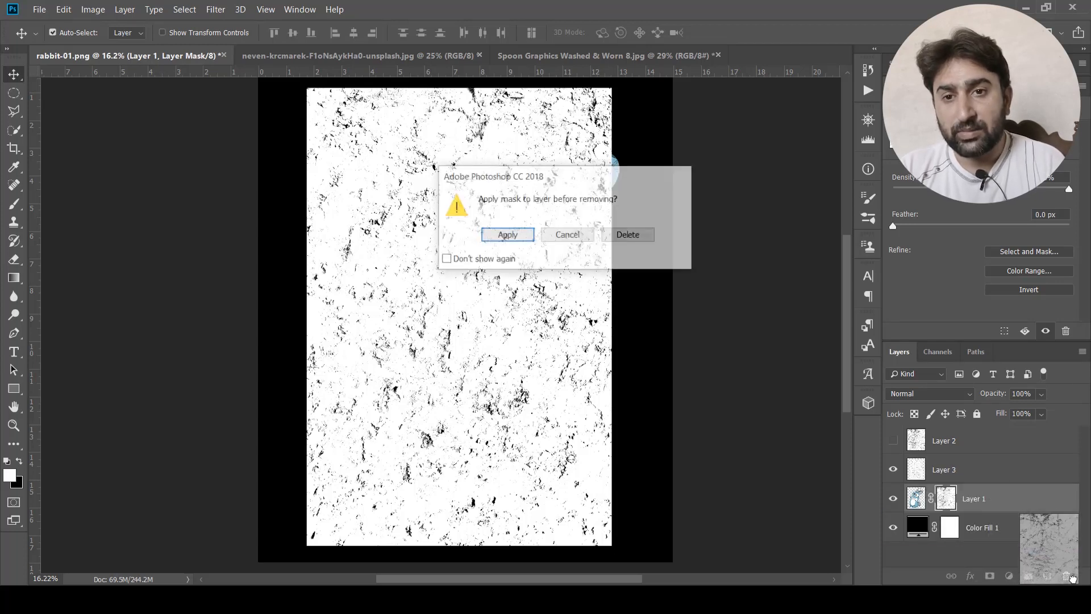
pyautogui.click(642, 240)
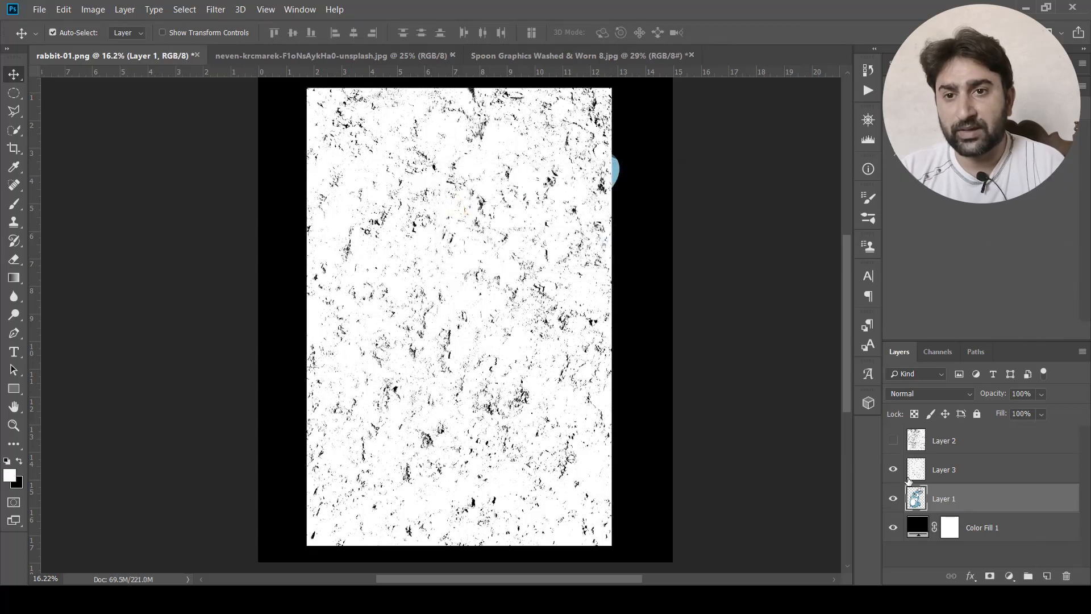
# Show only the new wall texture layer and load its RGB channel as a selection.
pyautogui.click(893, 469)
pyautogui.click(894, 498)
pyautogui.click(893, 528)
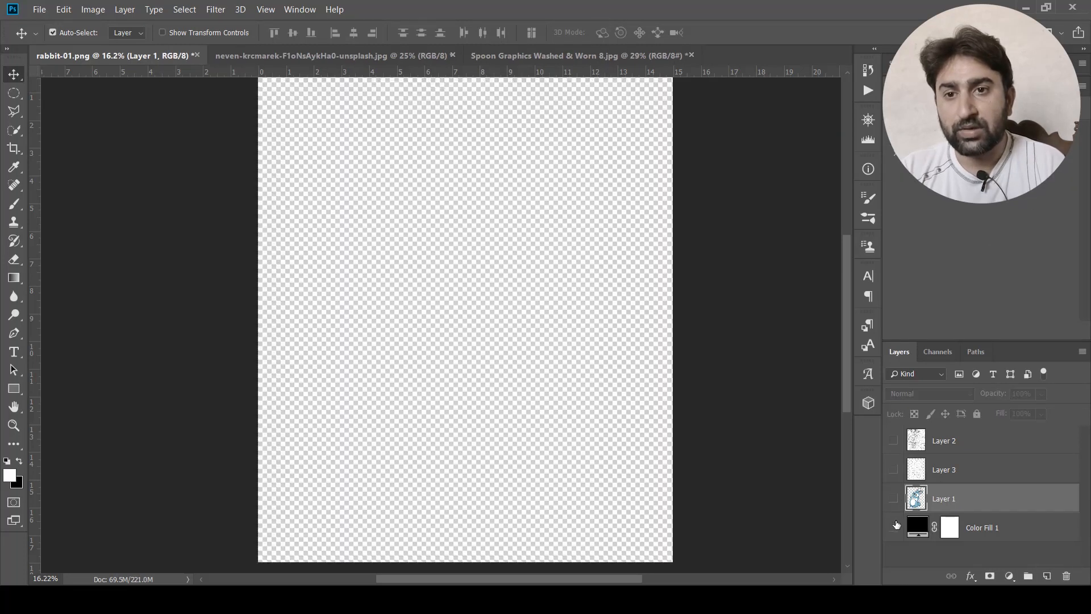
pyautogui.click(894, 470)
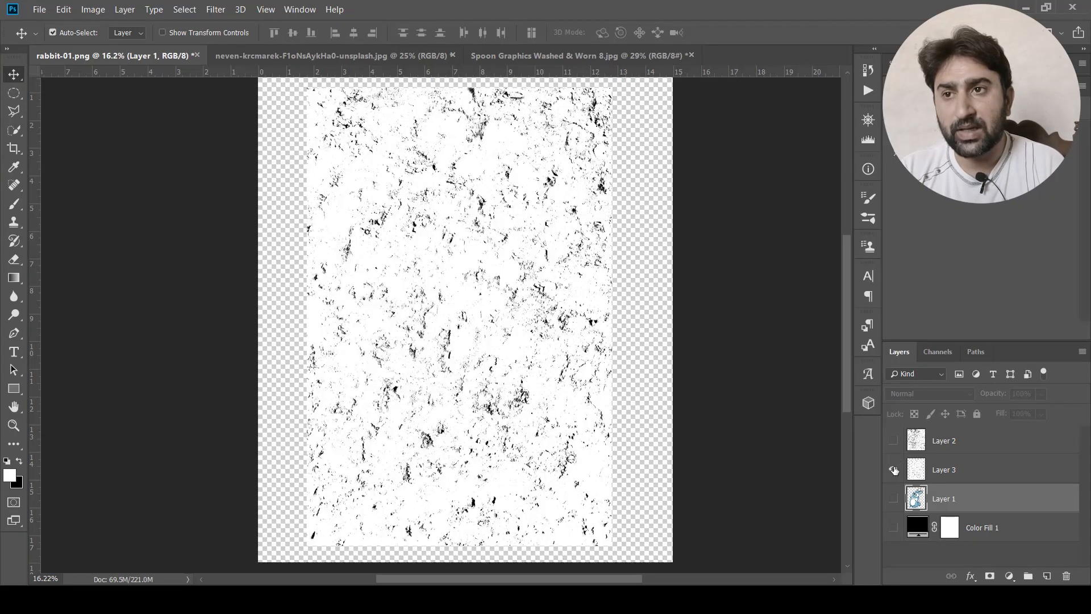
pyautogui.click(937, 351)
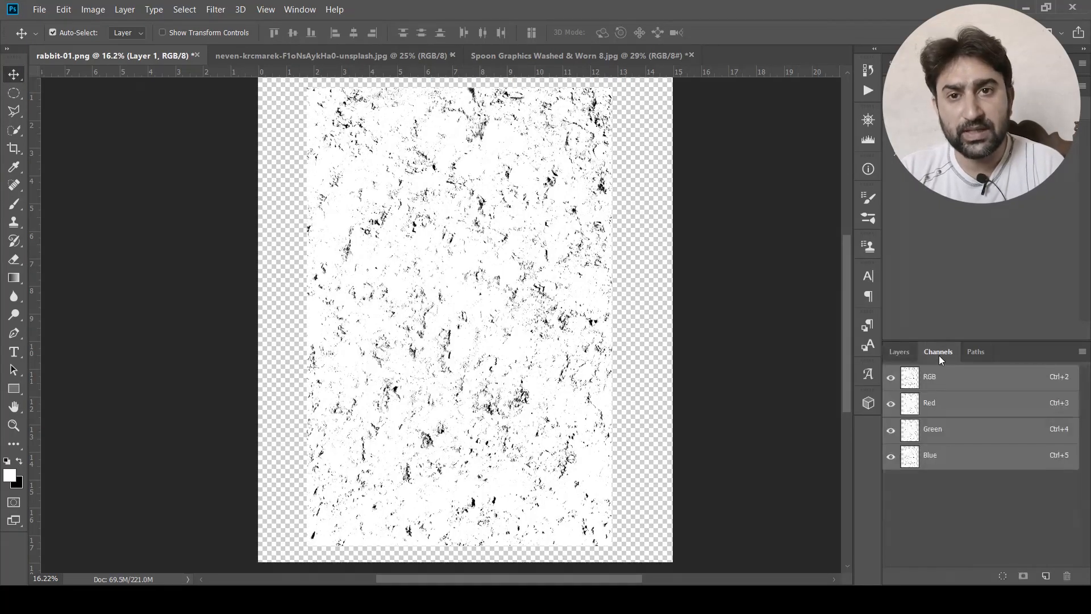
pyautogui.keyDown('ctrl'); pyautogui.click(910, 382); pyautogui.keyUp('ctrl')
pyautogui.click(899, 352)
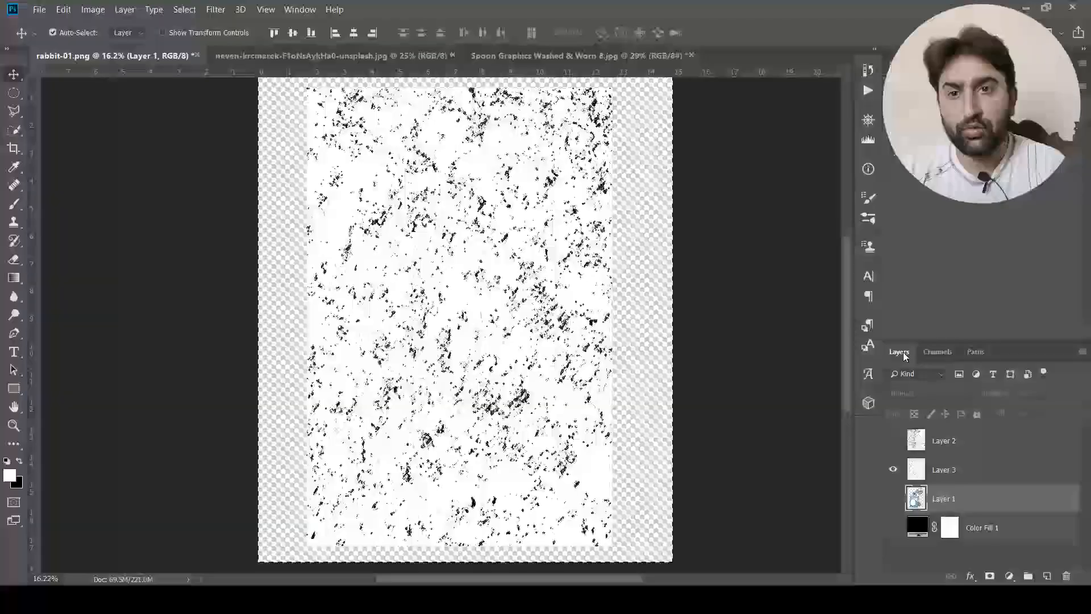
# Show the rabbit layer, hide the wall texture layer, and use the selection as the rabbit's layer mask.
pyautogui.click(894, 499)
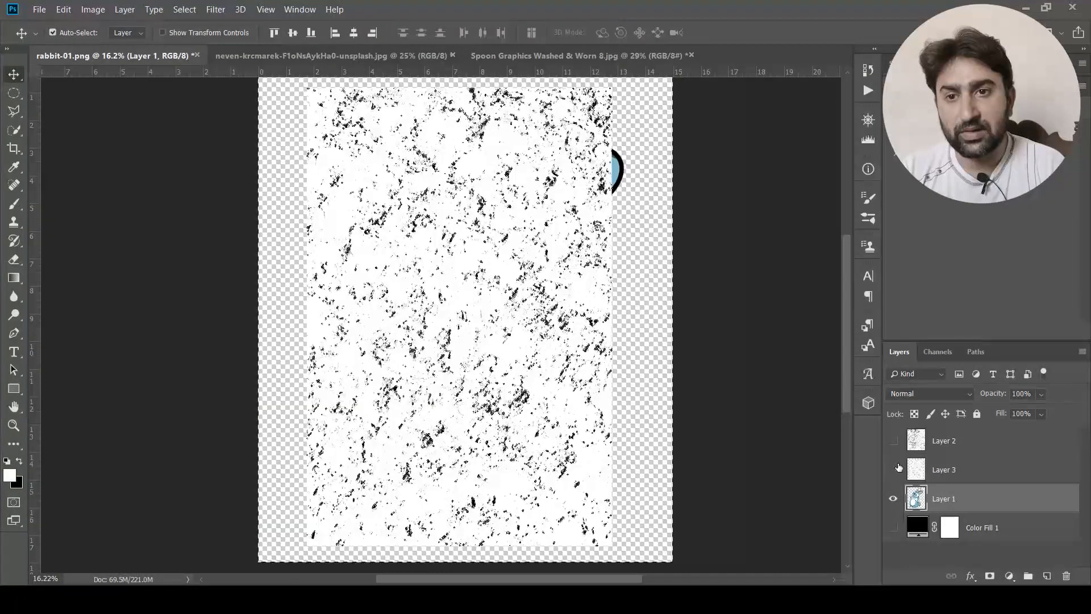
pyautogui.click(893, 470)
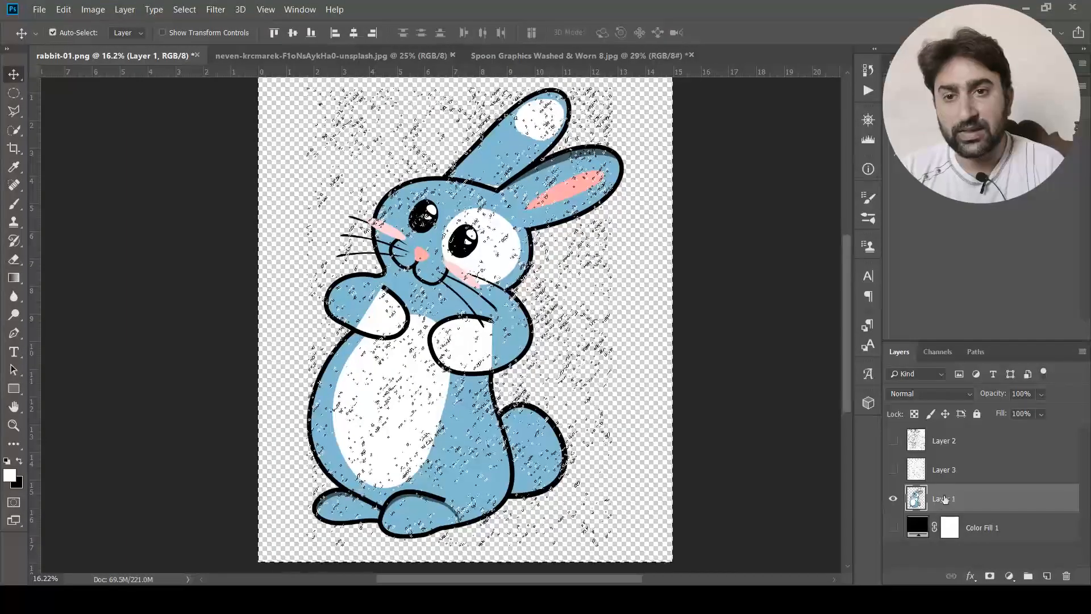
pyautogui.click(990, 576)
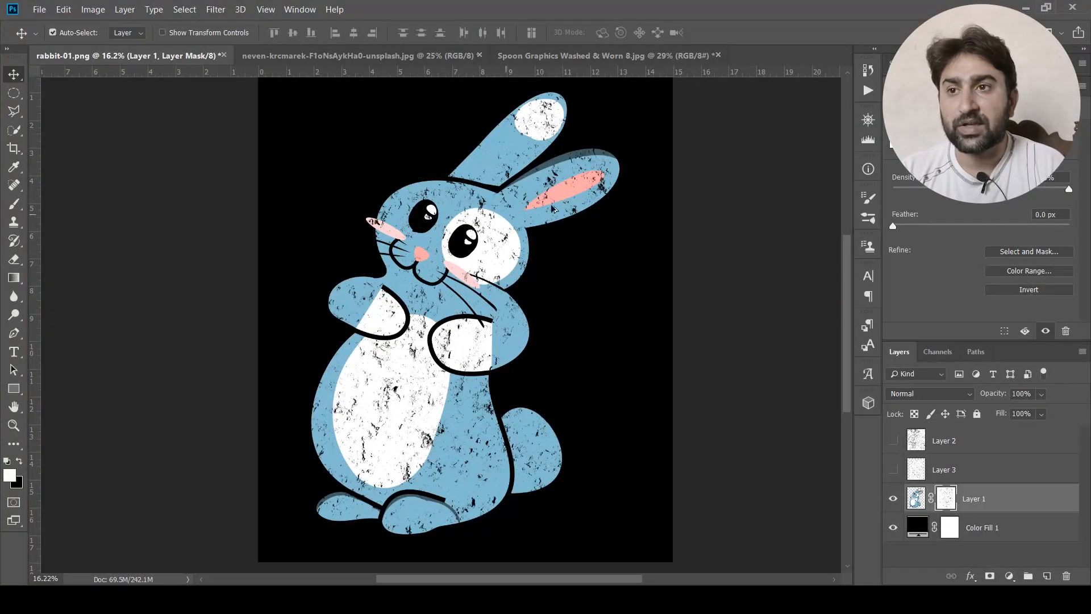
# Compare the rabbit's new mask texture with the wall photo and inspect its speck edges at pixel level.
pyautogui.scroll(8, 322, 378)
pyautogui.scroll(7, 323, 378)
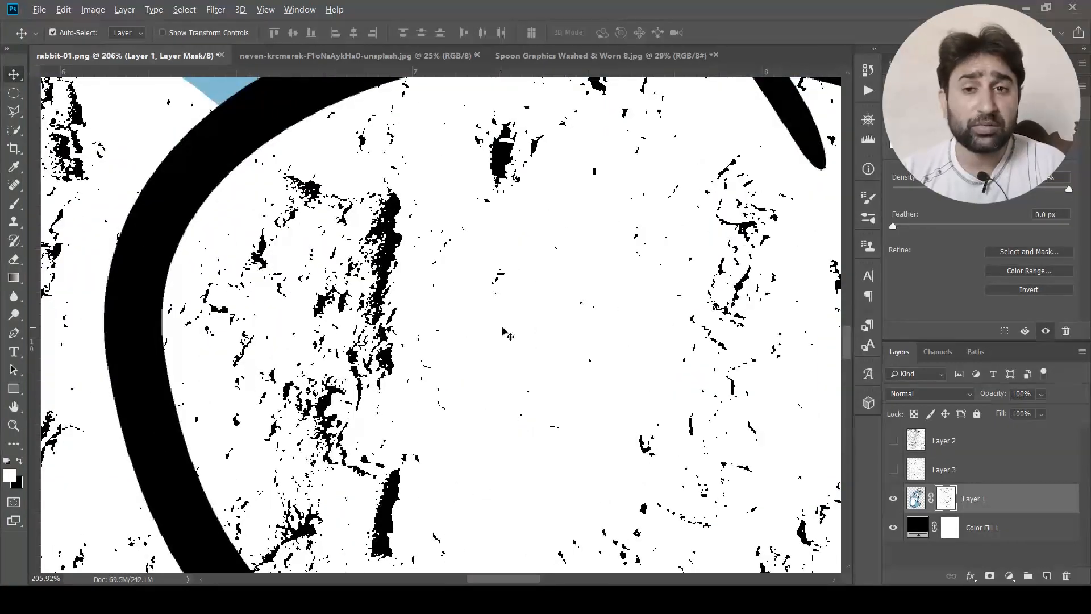
pyautogui.scroll(-8, 502, 332)
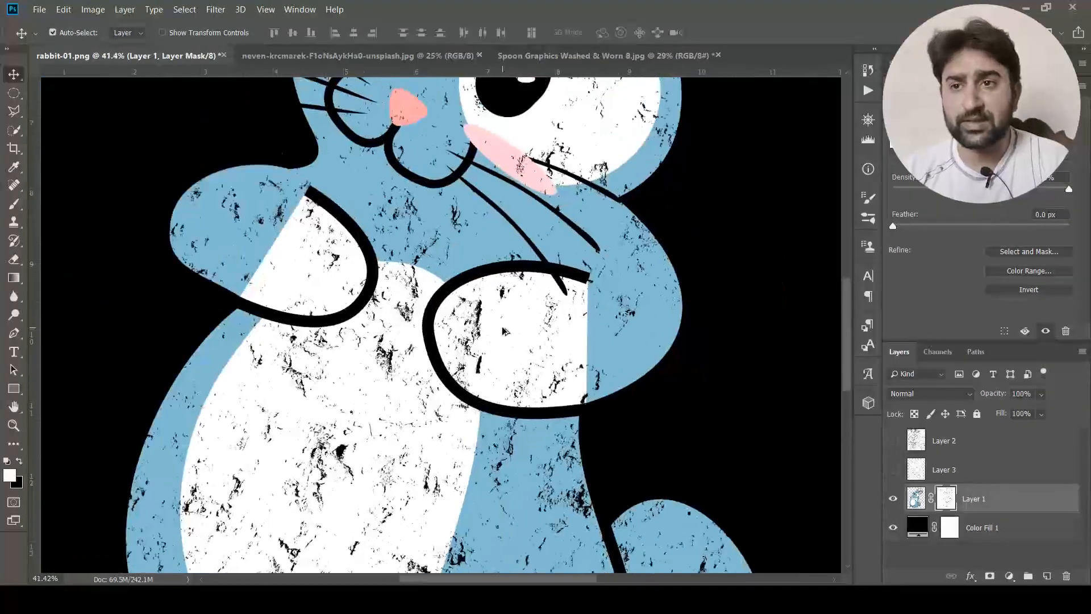
pyautogui.scroll(-3, 502, 331)
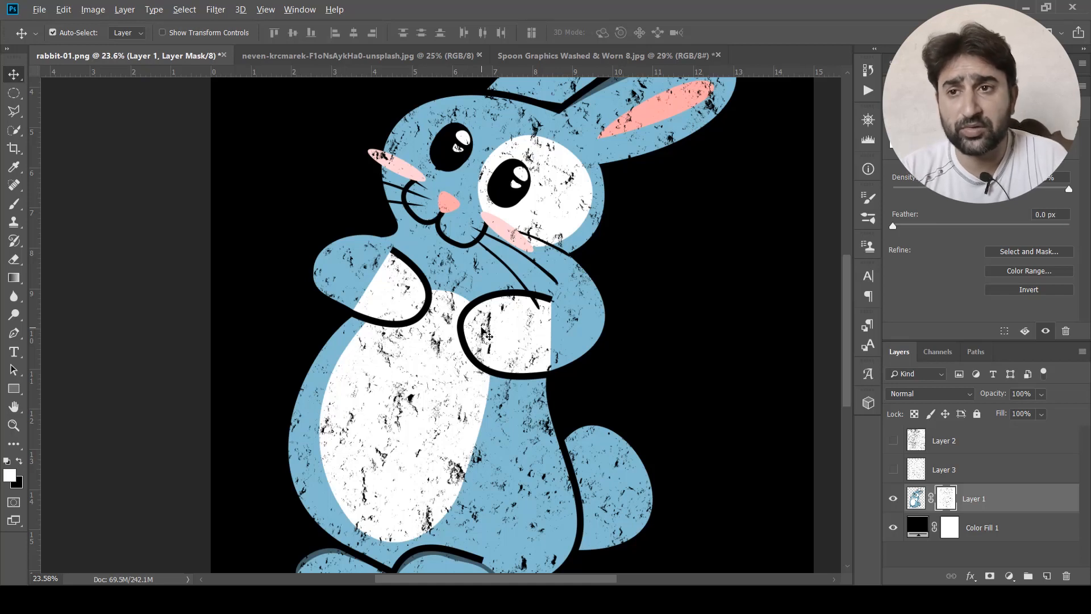
pyautogui.scroll(-2, 482, 329)
pyautogui.hotkey('ctrl', 'Tab')
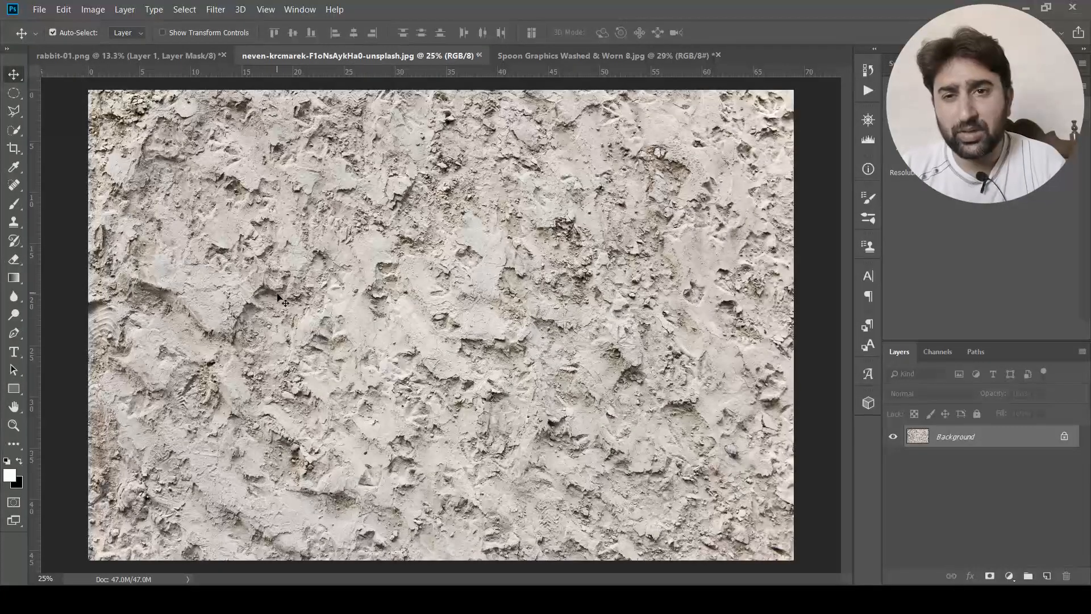
pyautogui.click(125, 55)
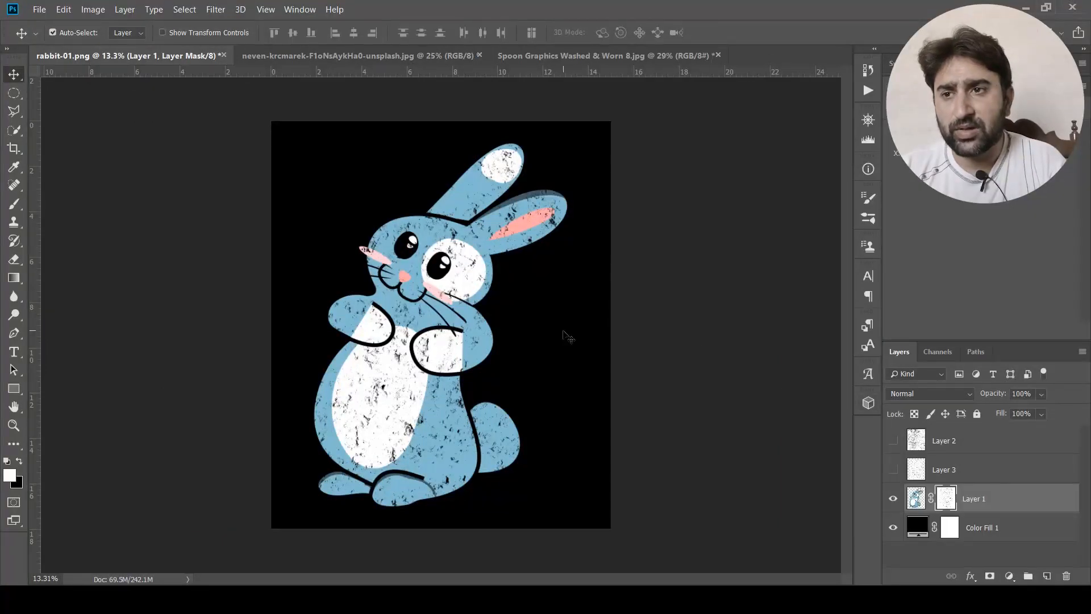
pyautogui.scroll(5, 470, 349)
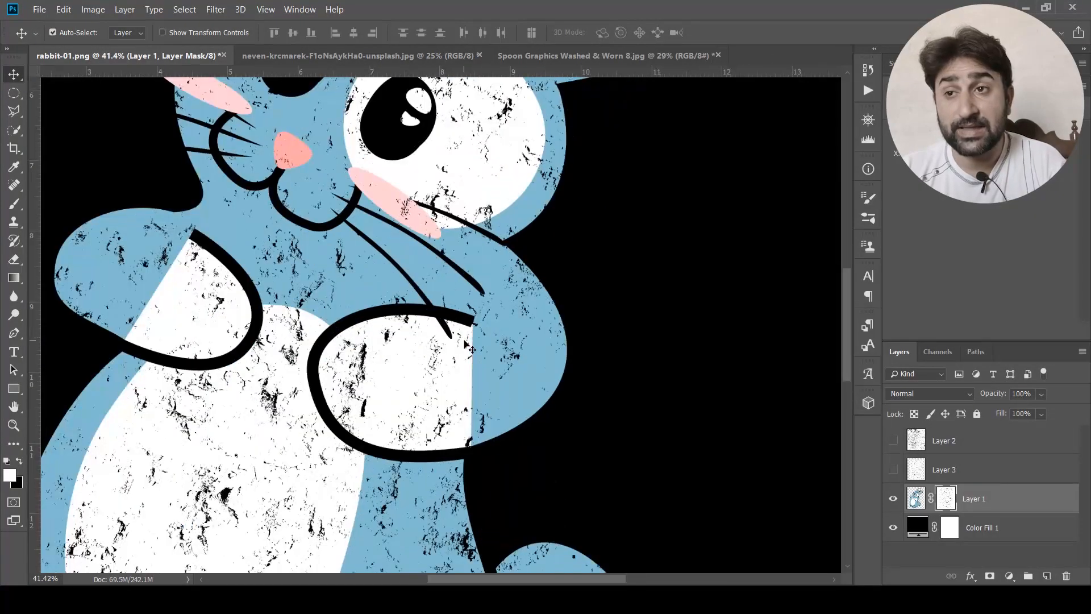
pyautogui.scroll(6, 379, 366)
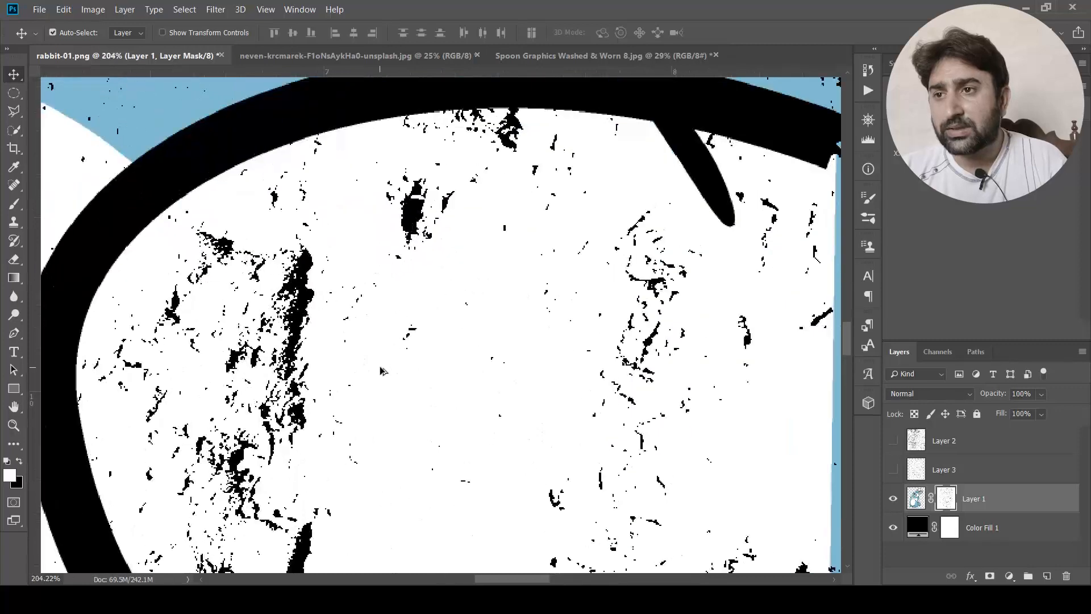
pyautogui.scroll(3, 280, 322)
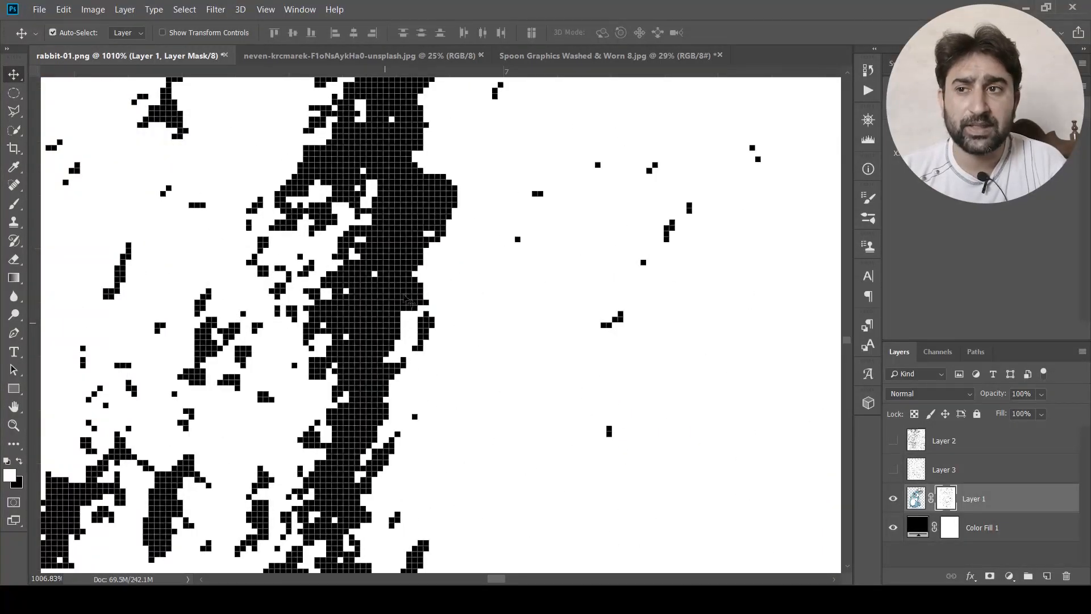
pyautogui.scroll(-10, 364, 328)
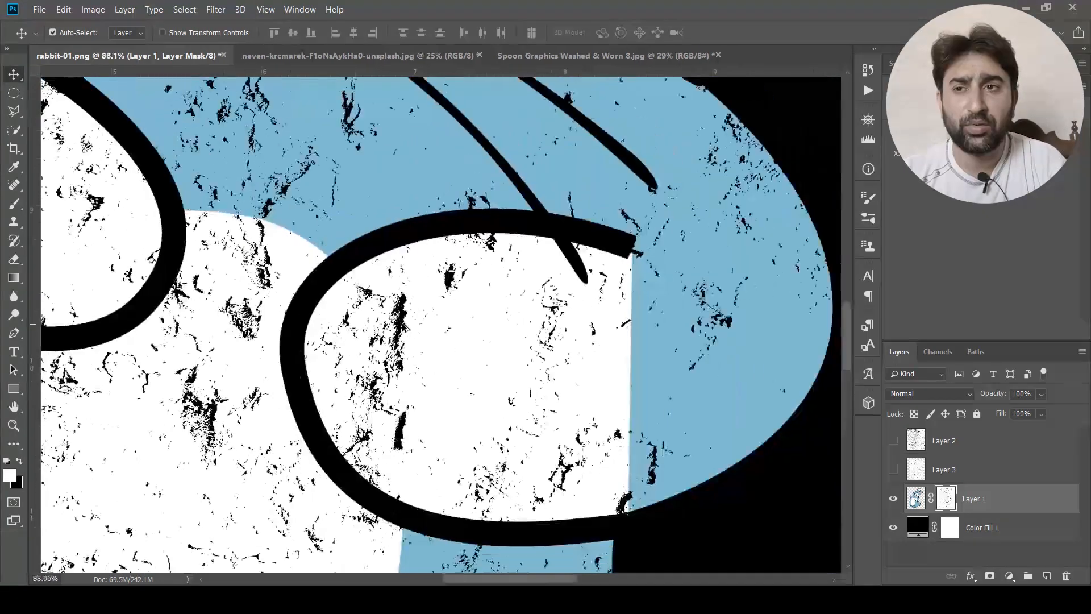
pyautogui.hotkey('ctrl', '0')
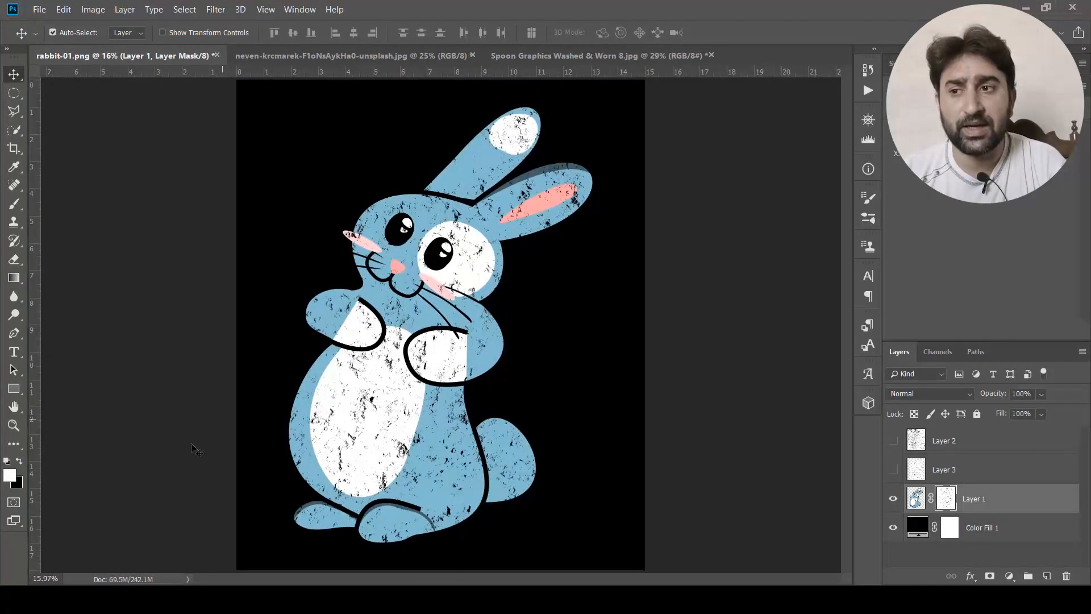